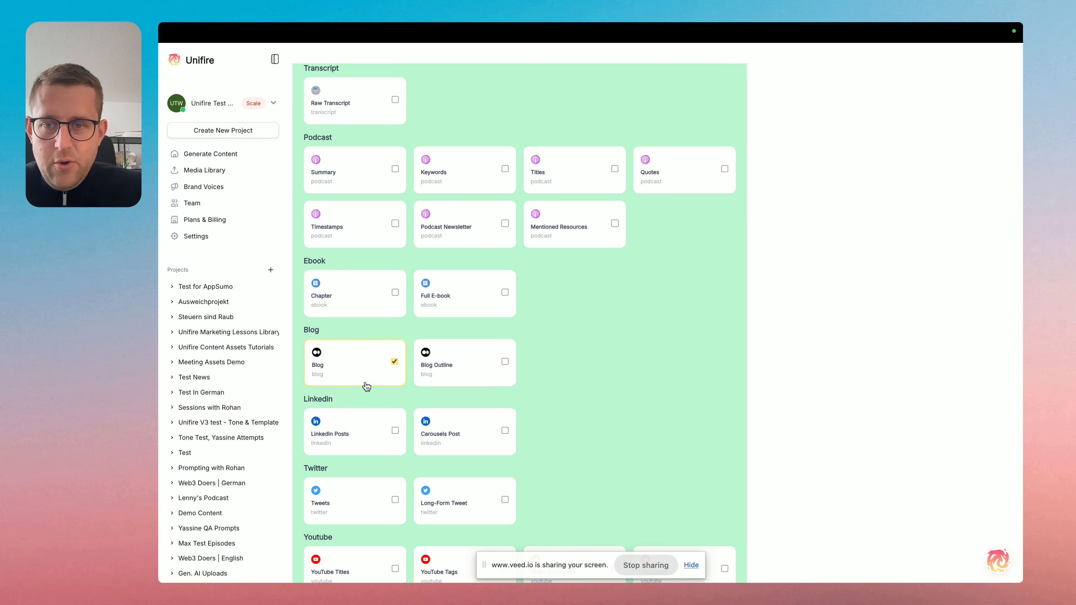
Generate content for the selected Blog asset, using the "#2 Product _ interaction design" audio from the media library as source material.
{"action": "scroll", "coordinate": [552, 310], "scroll_direction": "down", "scroll_amount": 1}
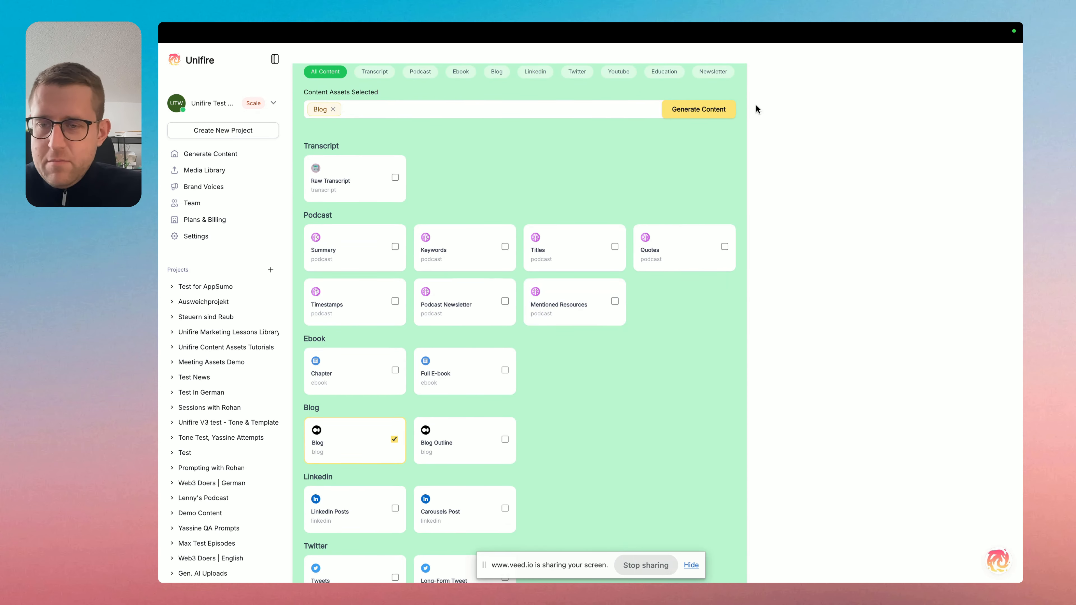
{"action": "left_click", "coordinate": [695, 111]}
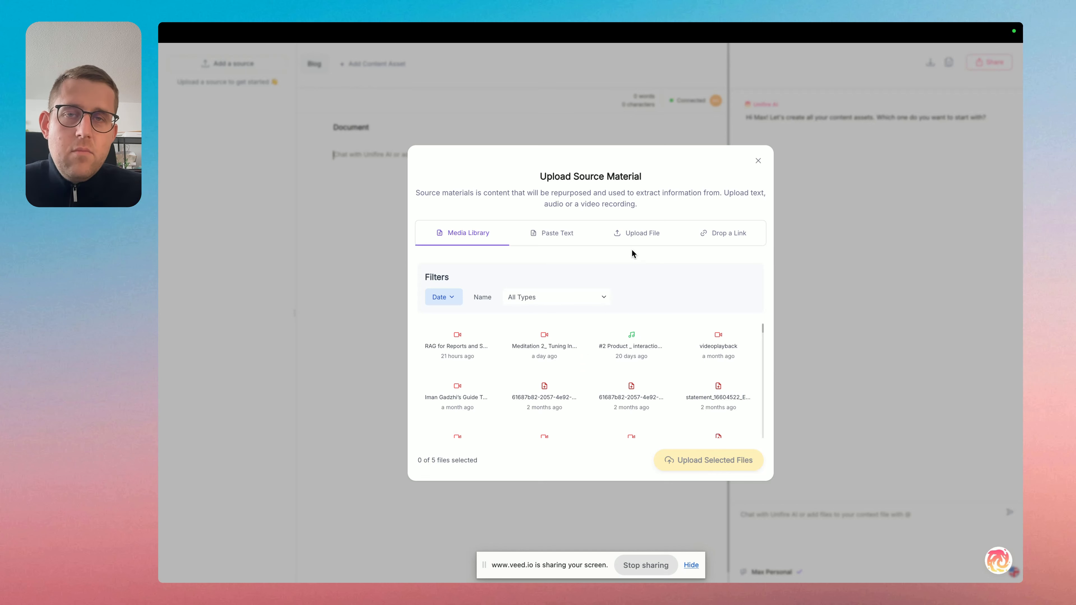
{"action": "left_click", "coordinate": [634, 330]}
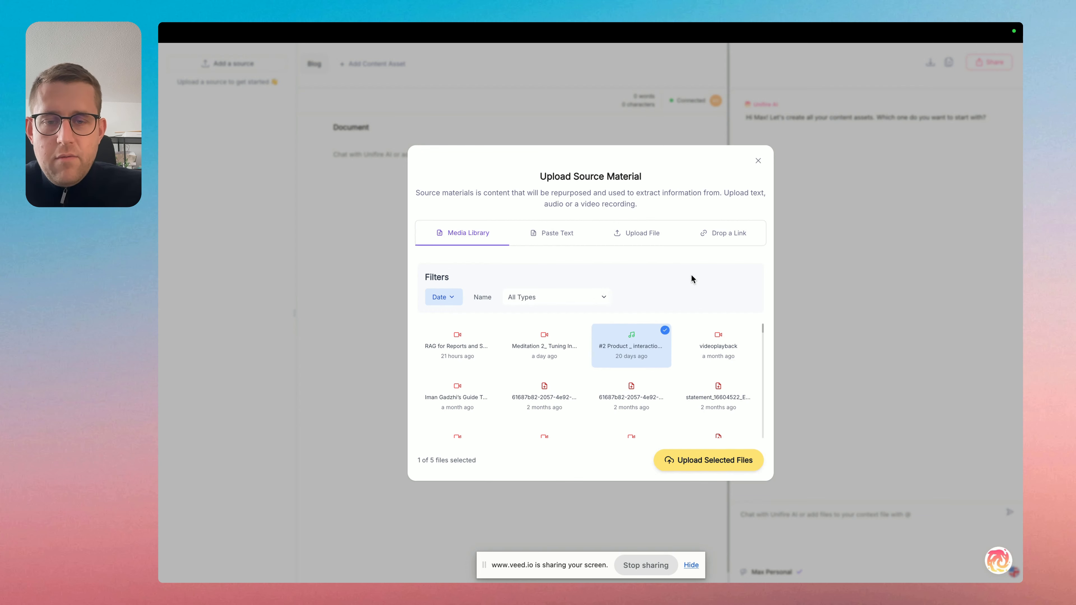
{"action": "left_click", "coordinate": [702, 461]}
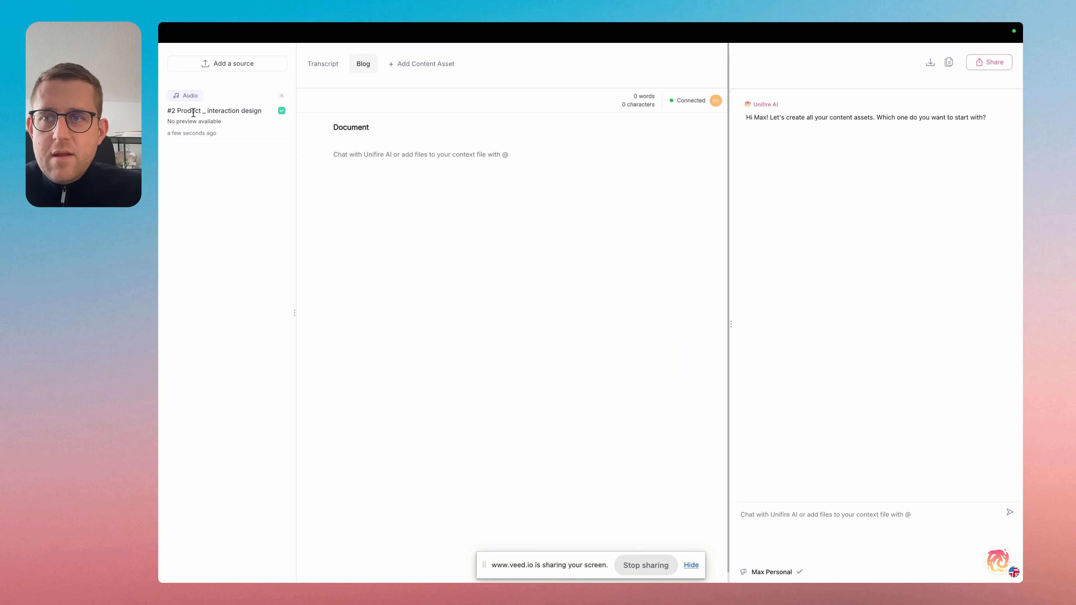
{"action": "left_click", "coordinate": [227, 62]}
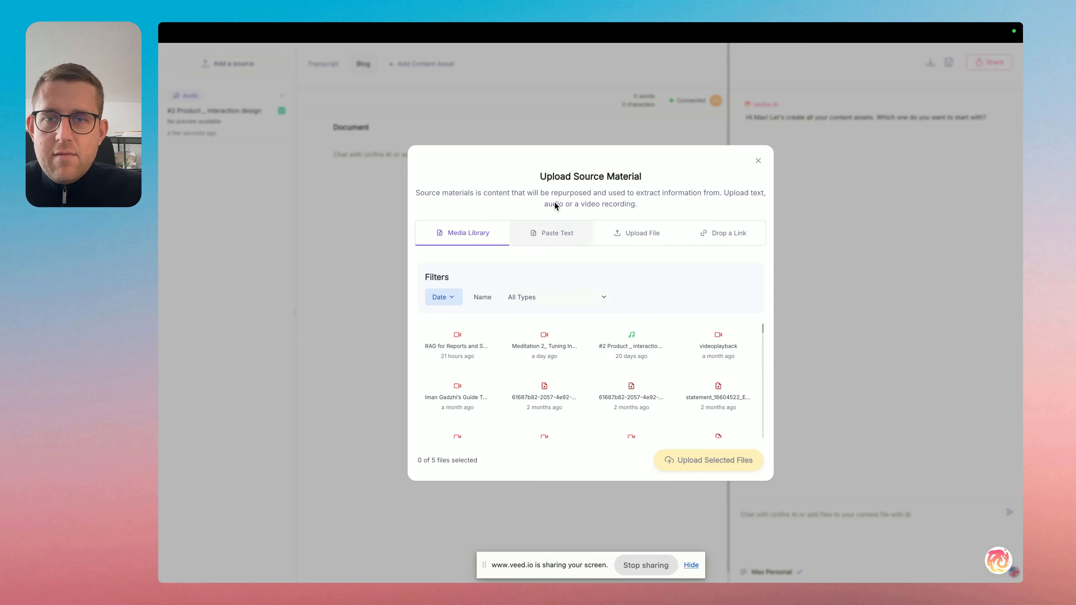
{"action": "left_click", "coordinate": [296, 176]}
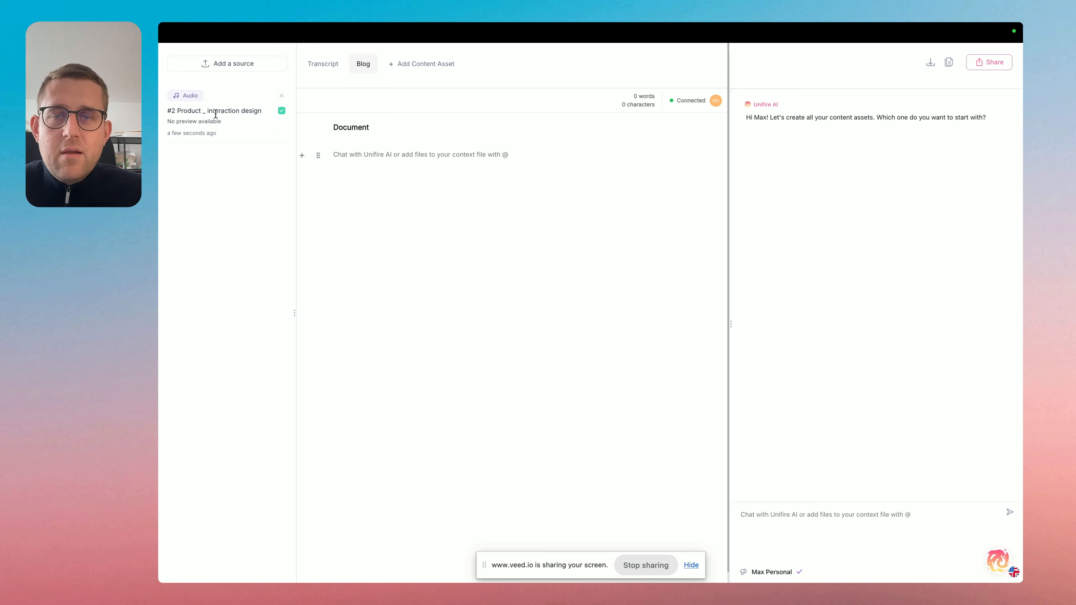
{"action": "left_click", "coordinate": [246, 64]}
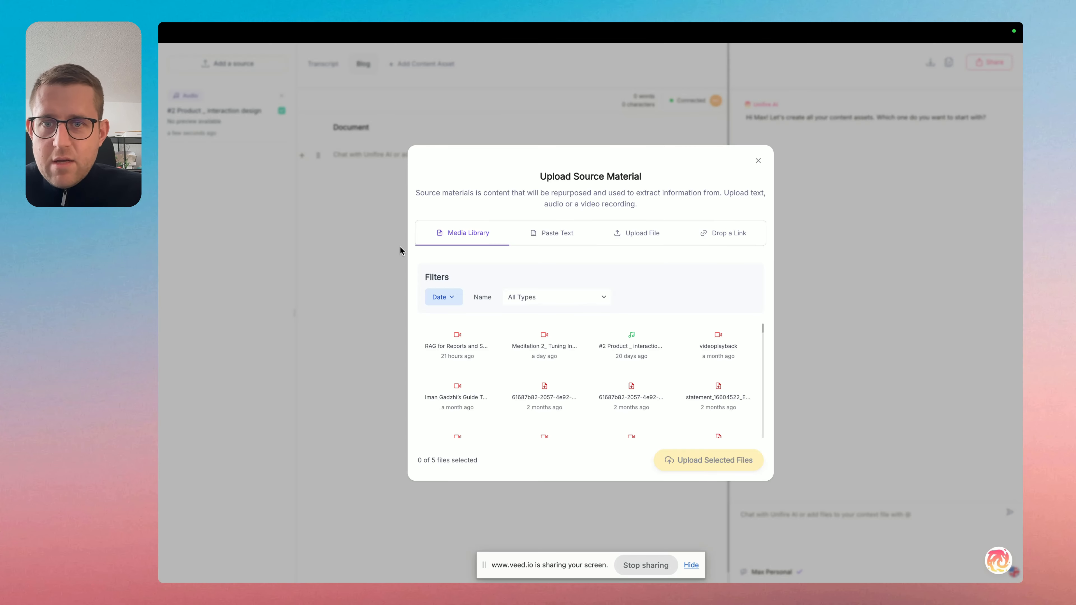
{"action": "left_click", "coordinate": [307, 315]}
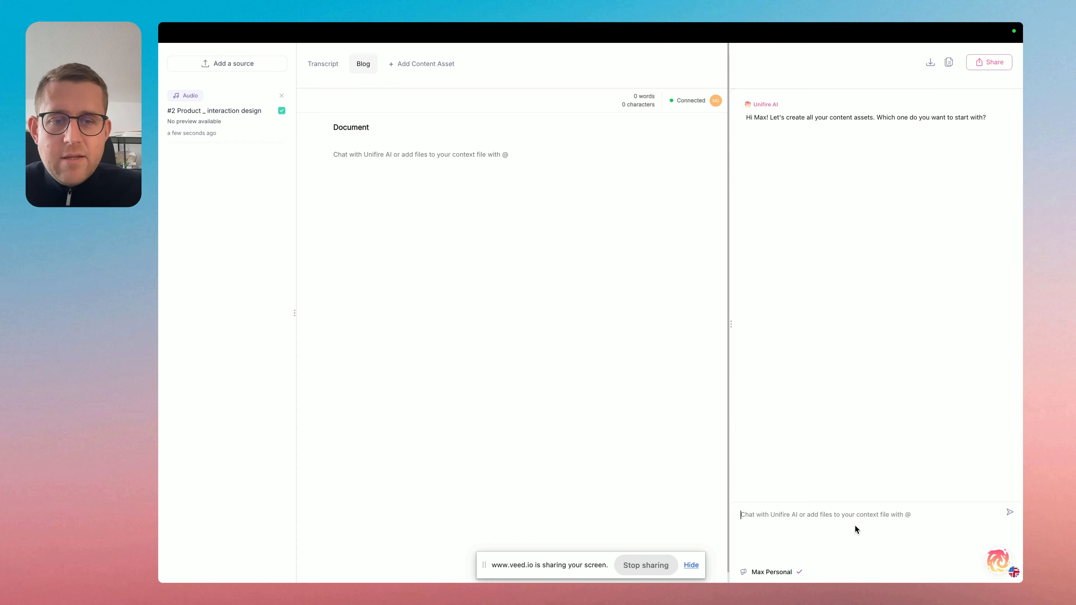
Send "Blog" to the Unifire AI chat as the content asset to start with.
{"action": "left_click", "coordinate": [852, 515]}
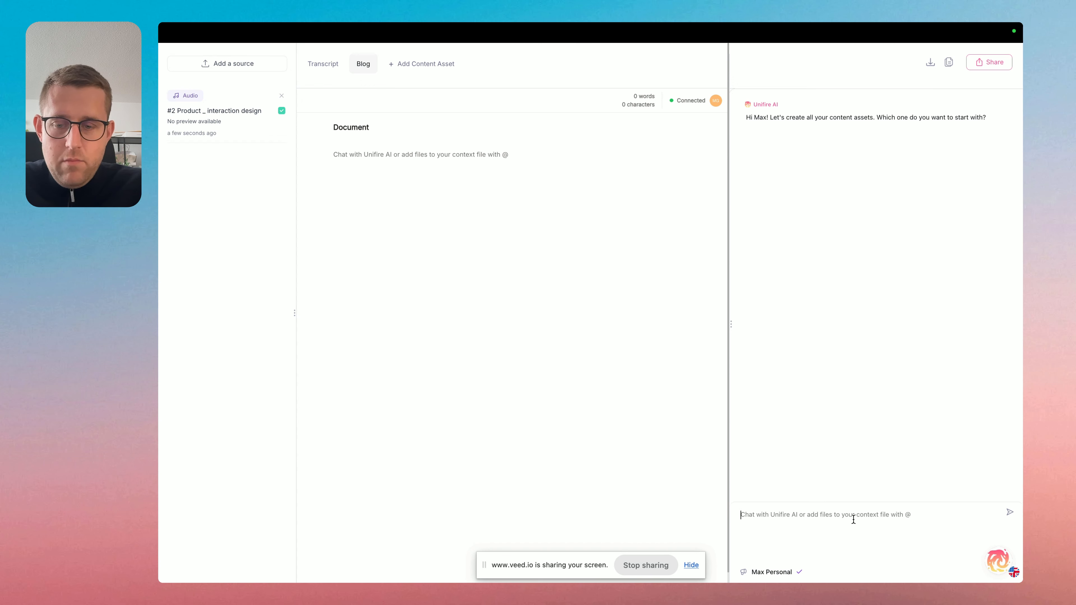
{"action": "type", "text": "Blog"}
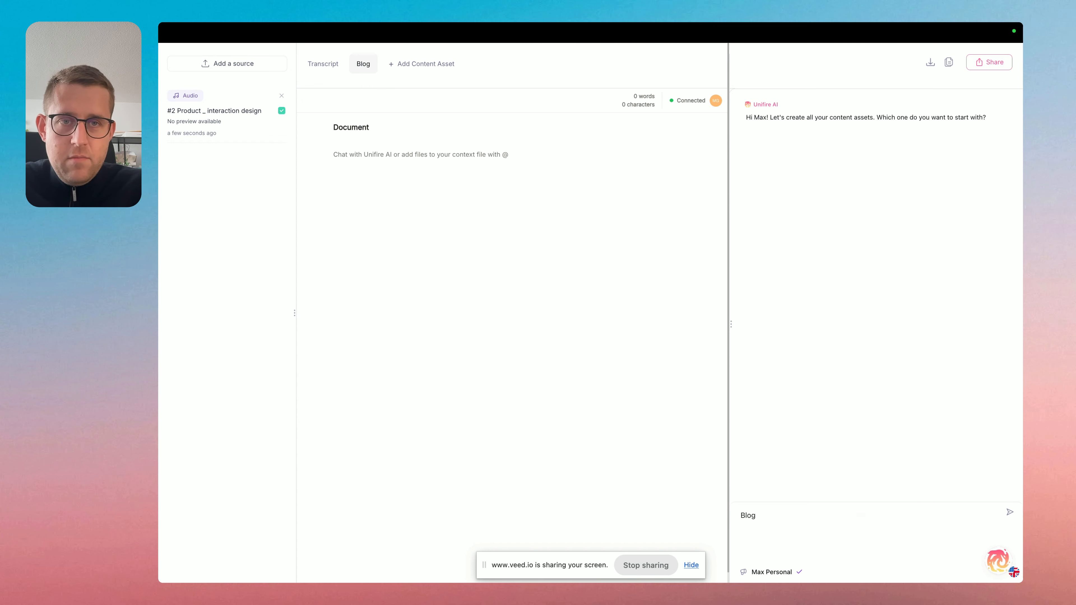
{"action": "key", "text": "Return"}
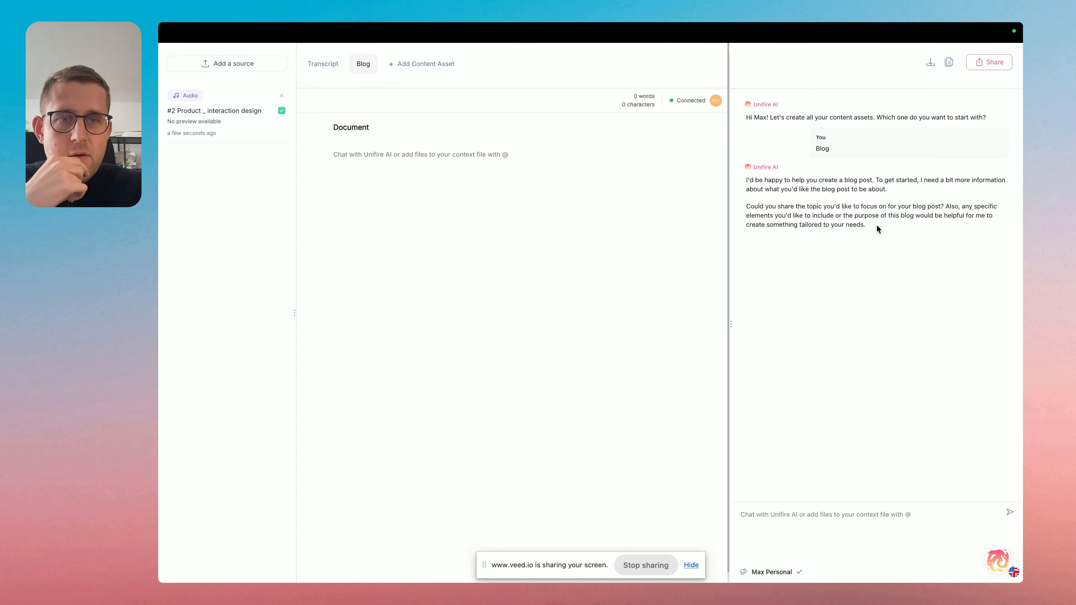
Send the blog topic "How product design changes for generative AI products: a practical framework" in the AI chat.
{"action": "left_click", "coordinate": [812, 518]}
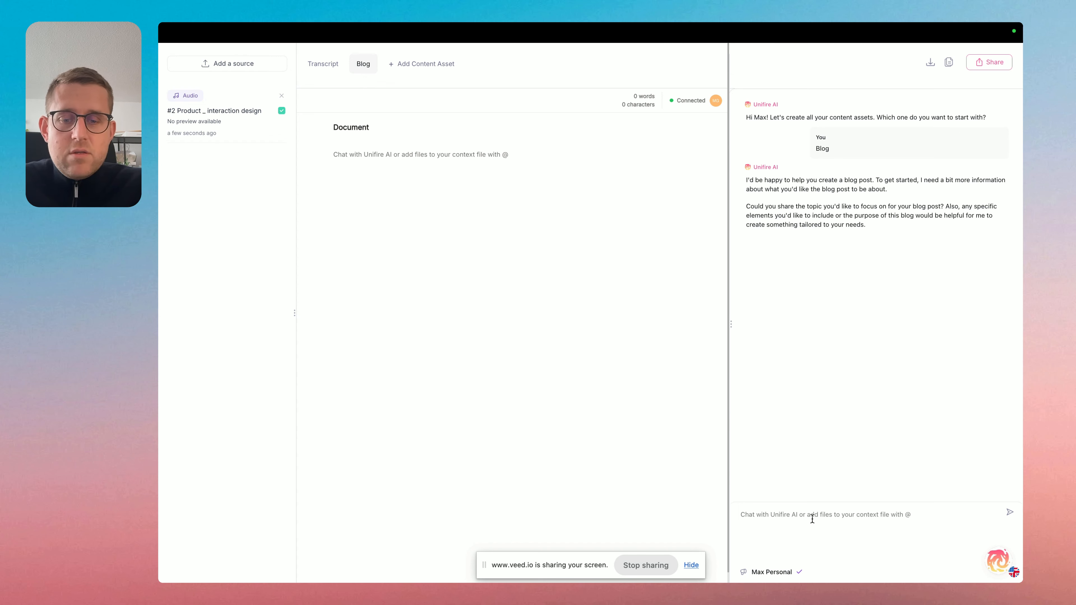
{"action": "type", "text": "How "}
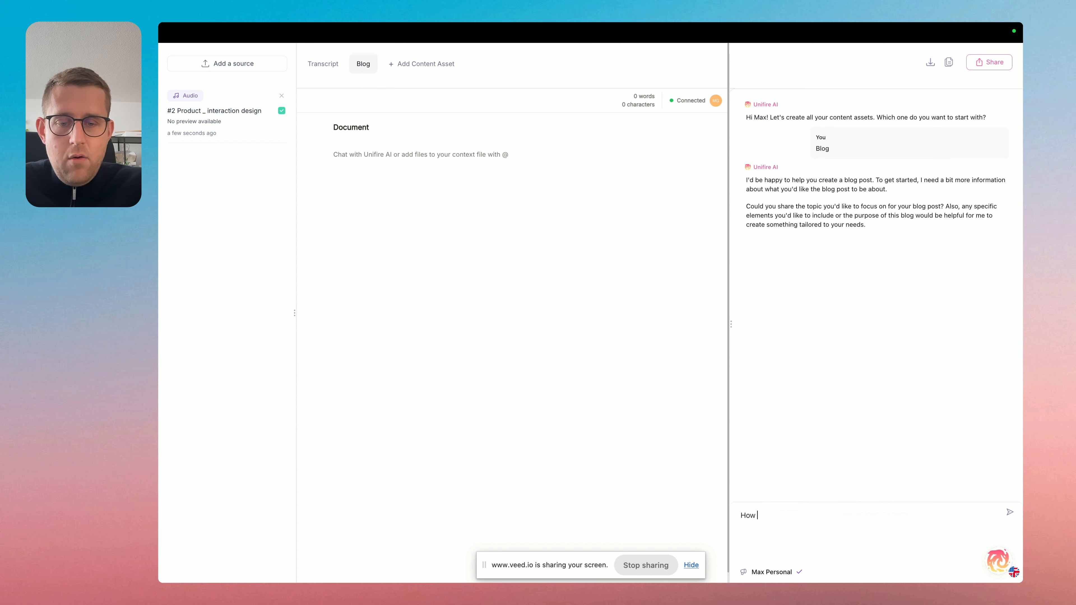
{"action": "type", "text": "product "}
{"action": "type", "text": "edsig"}
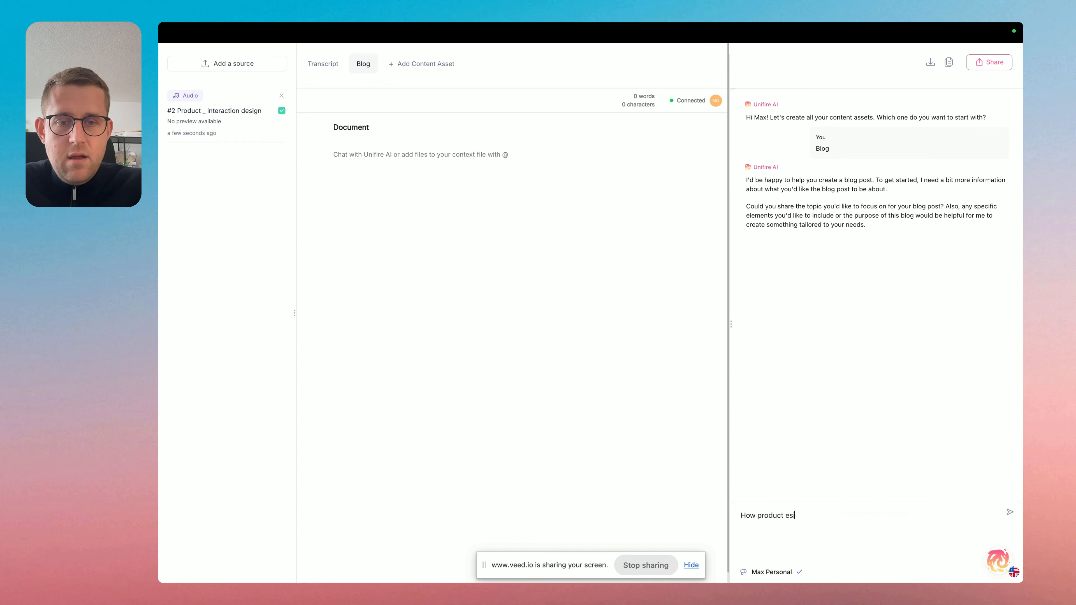
{"action": "key", "text": "BackSpace"}
{"action": "key", "text": "BackSpace"}
{"action": "key", "text": "BackSpace"}
{"action": "key", "text": "BackSpace"}
{"action": "key", "text": "BackSpace"}
{"action": "type", "text": "desig"}
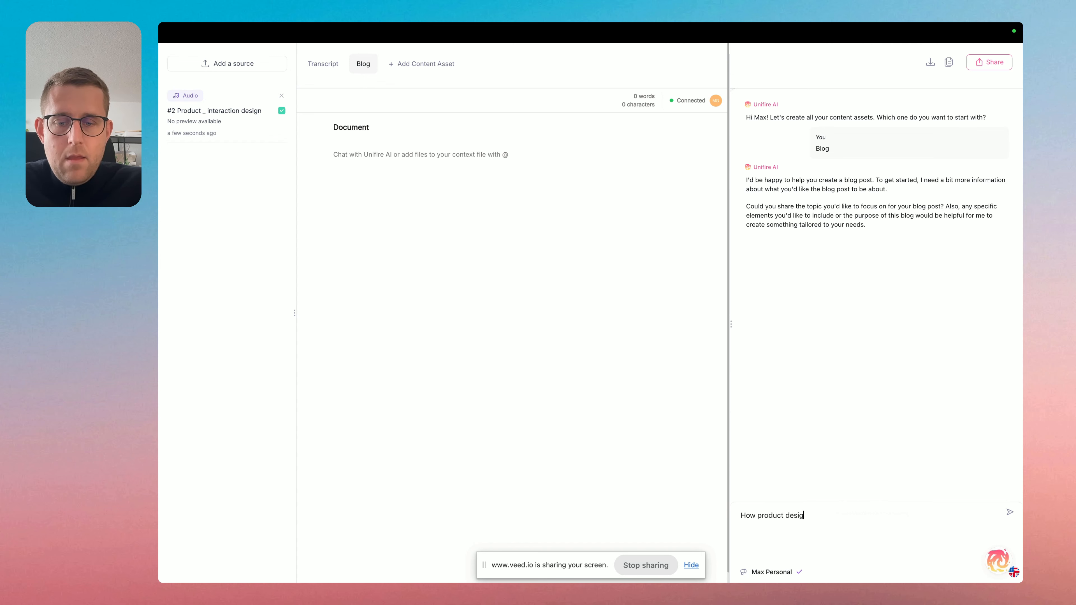
{"action": "type", "text": "n changes for"}
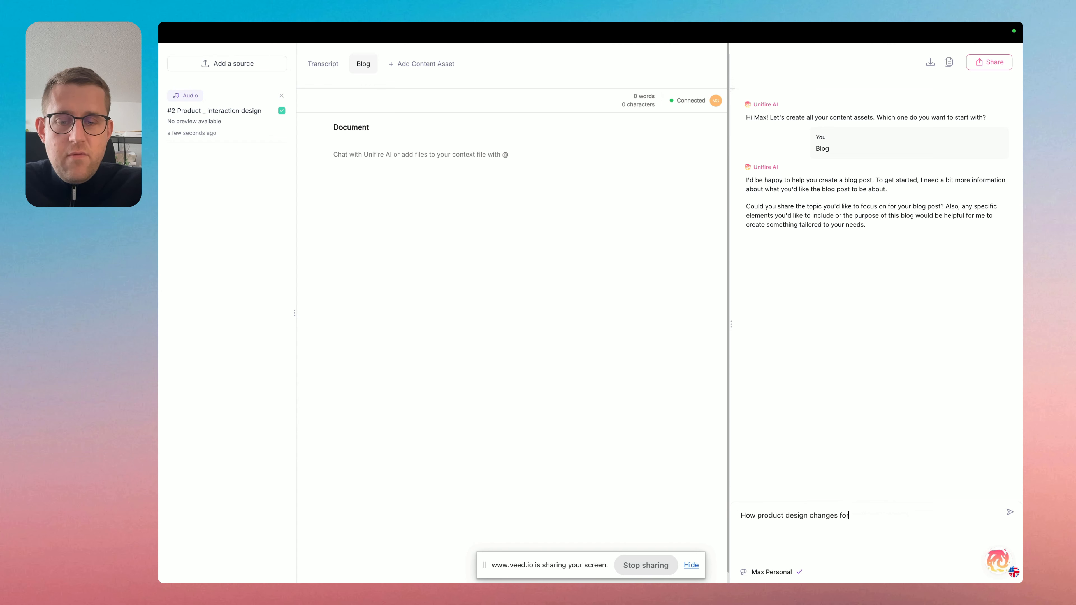
{"action": "type", "text": " generative AI "}
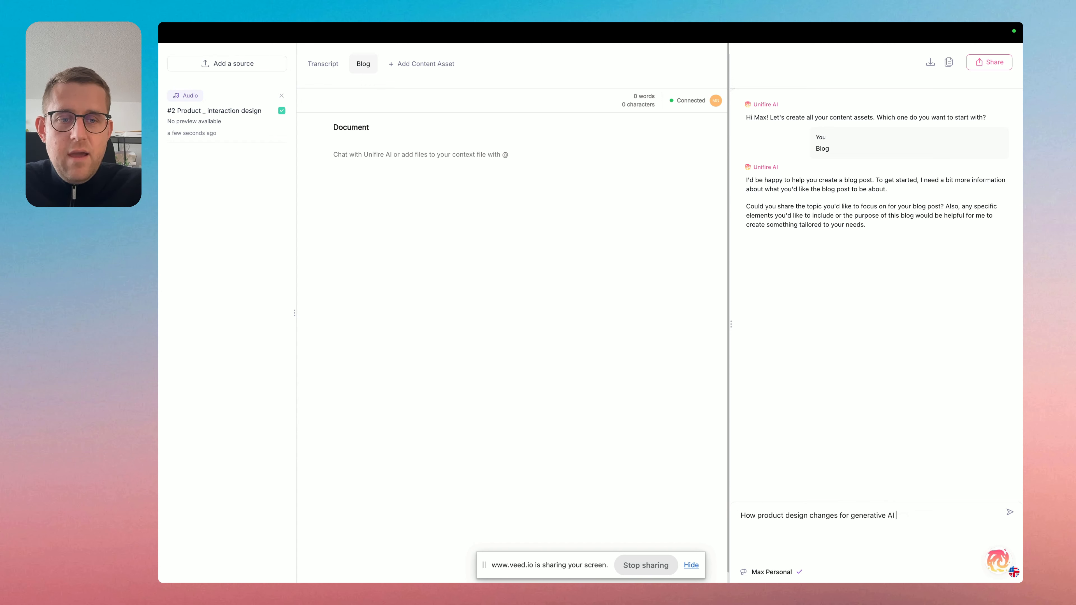
{"action": "type", "text": "products"}
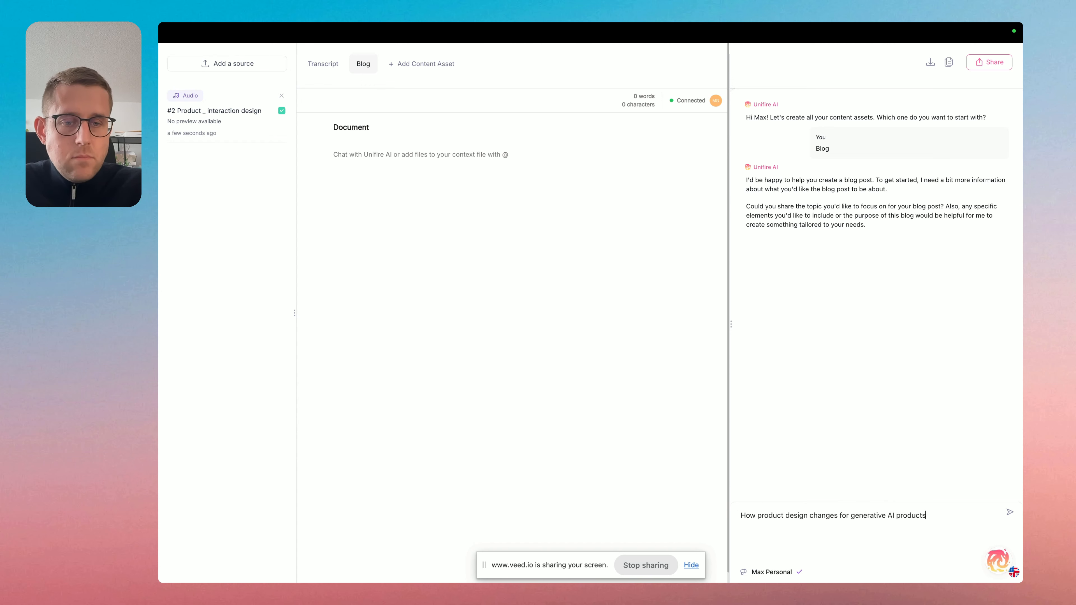
{"action": "type", "text": ":"}
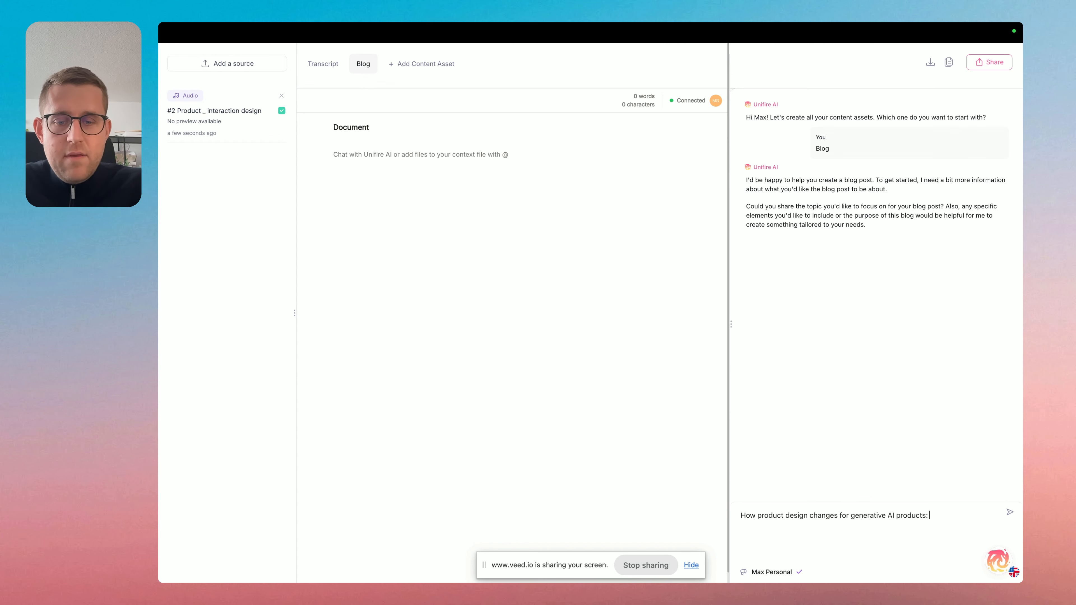
{"action": "type", "text": " a pract"}
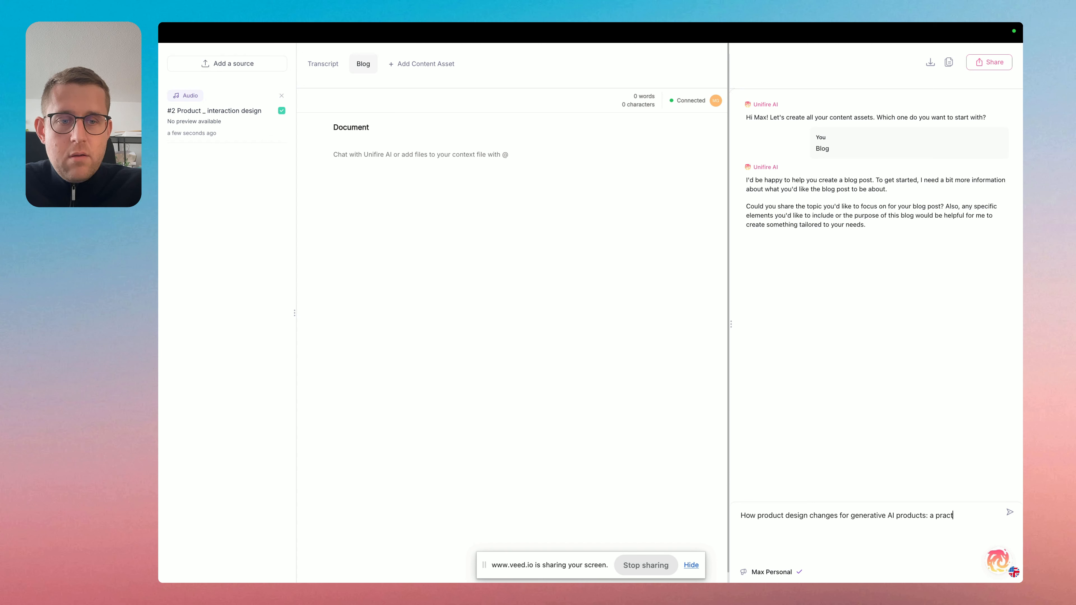
{"action": "type", "text": "ical fr"}
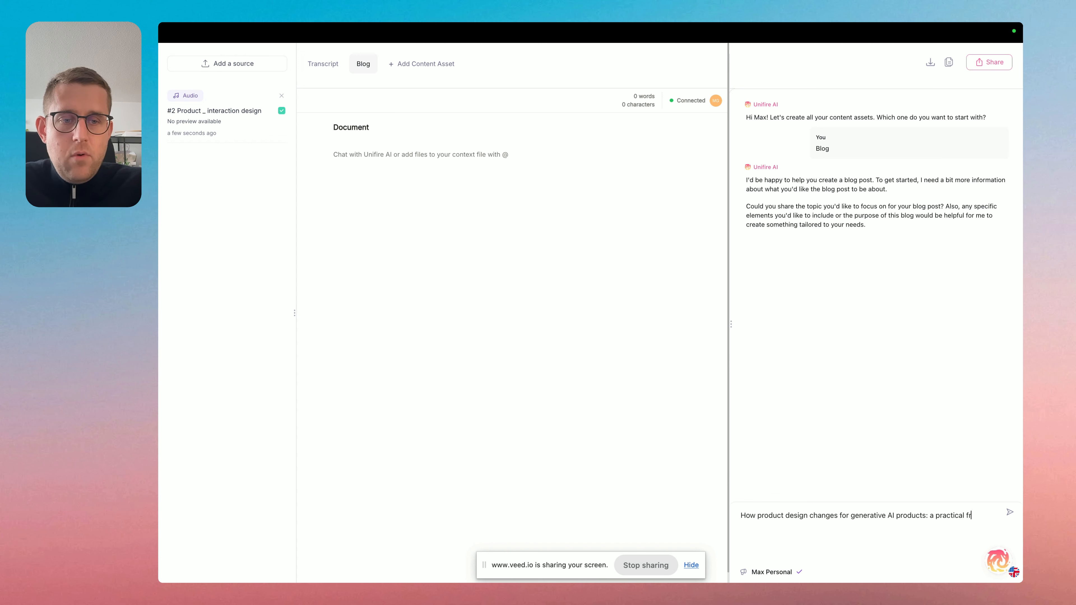
{"action": "type", "text": "amework"}
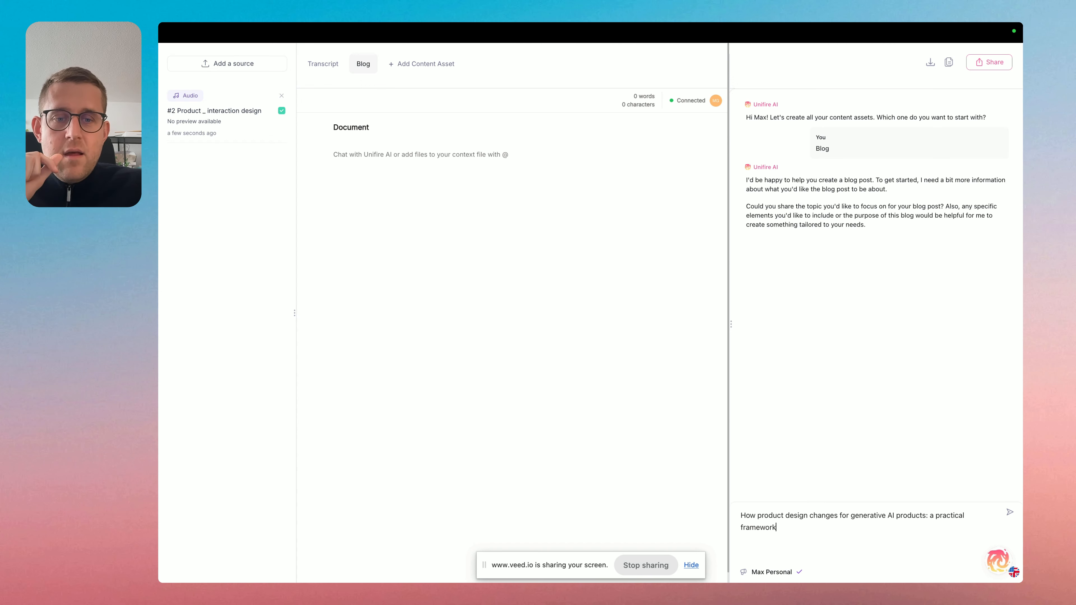
{"action": "key", "text": "Return"}
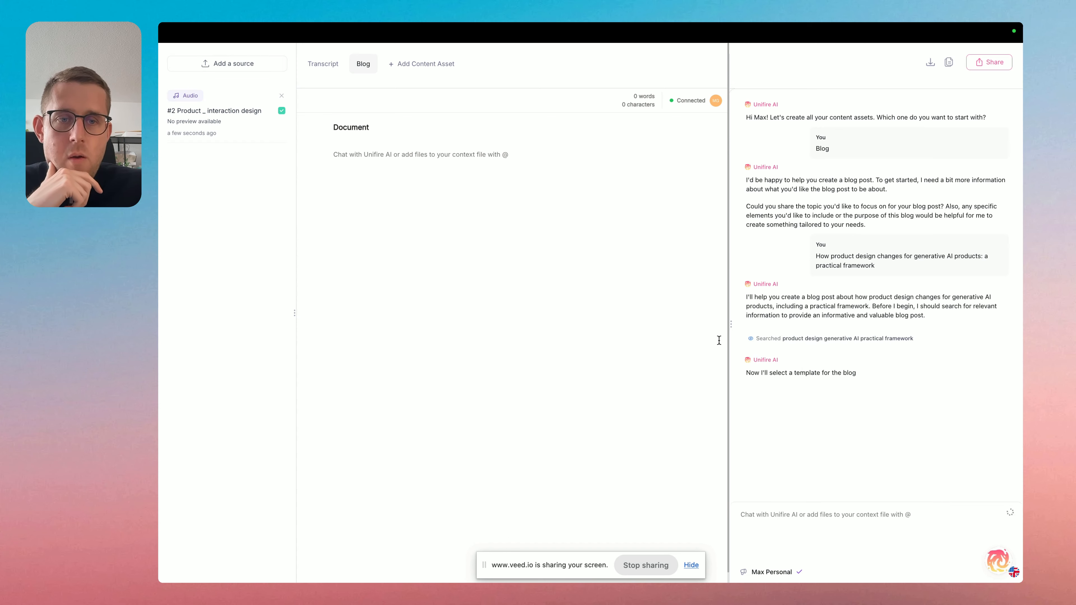
Choose the Informative Blog Post template for the blog and confirm the selection.
{"action": "left_click", "coordinate": [948, 408]}
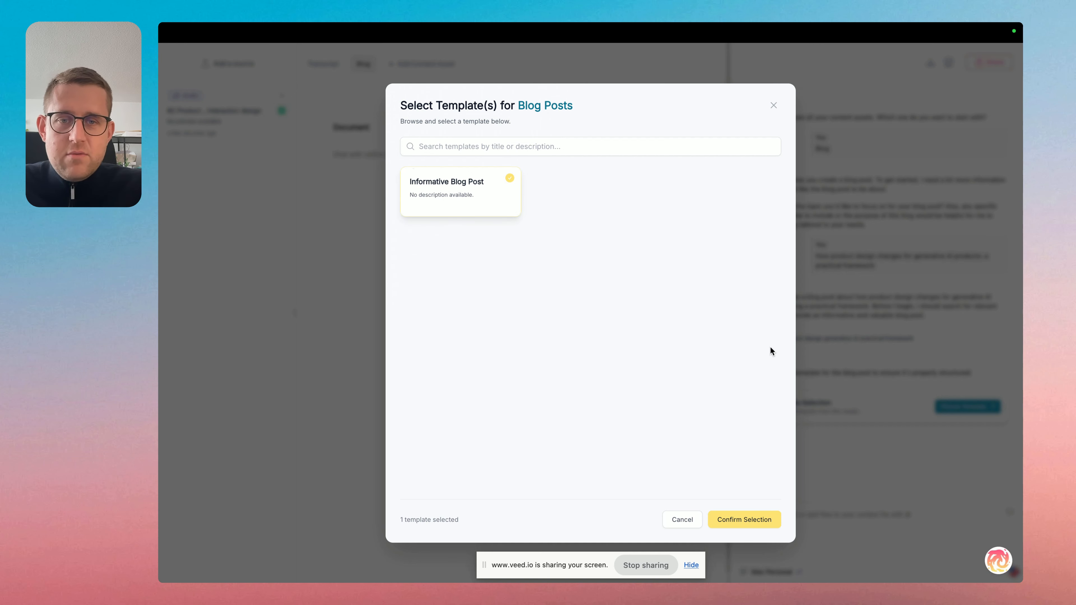
{"action": "left_click", "coordinate": [745, 519]}
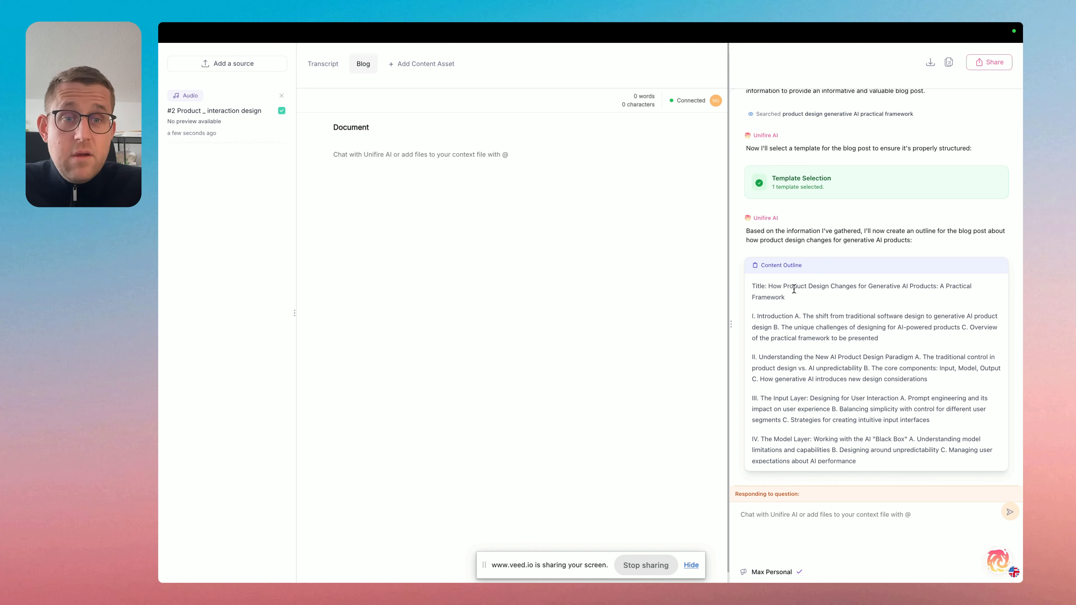
Review the generated content outline from the title and introduction through to the conclusion.
{"action": "left_click_drag", "start_coordinate": [795, 298], "coordinate": [768, 288]}
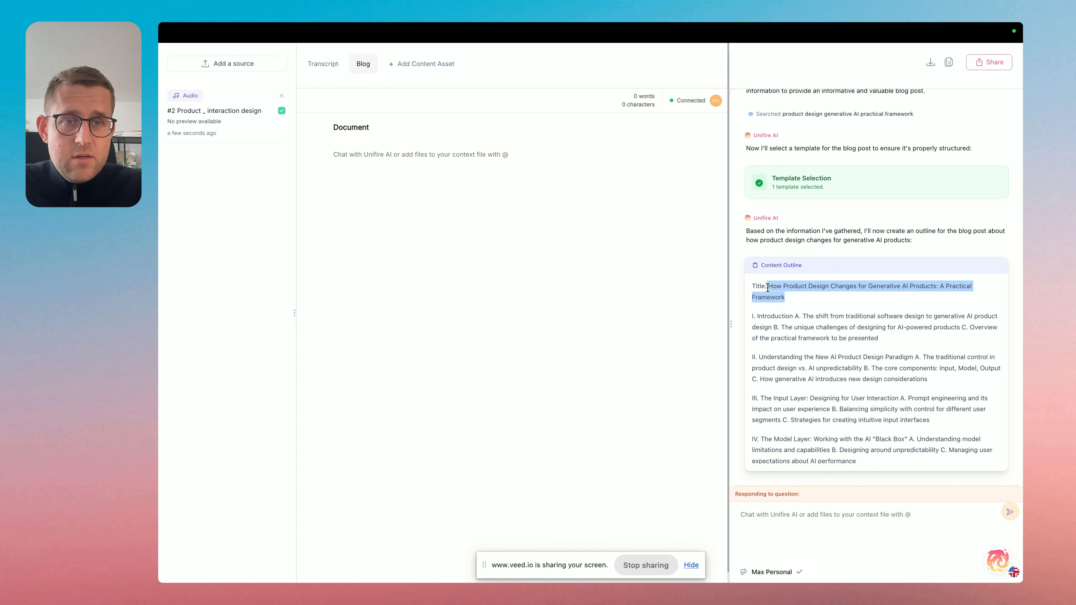
{"action": "left_click", "coordinate": [873, 312]}
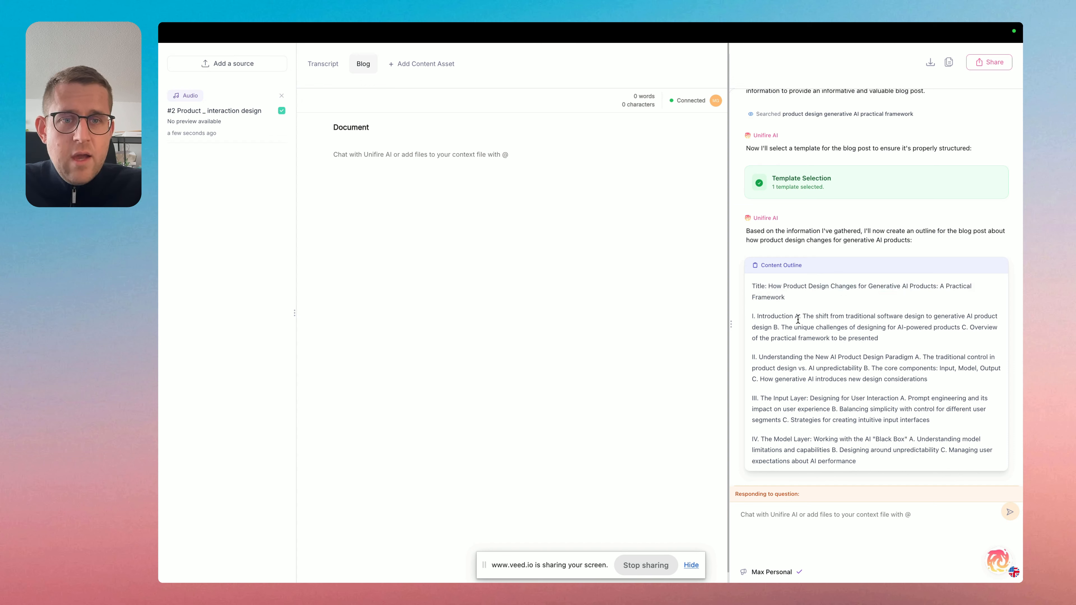
{"action": "left_click_drag", "start_coordinate": [802, 317], "coordinate": [771, 328]}
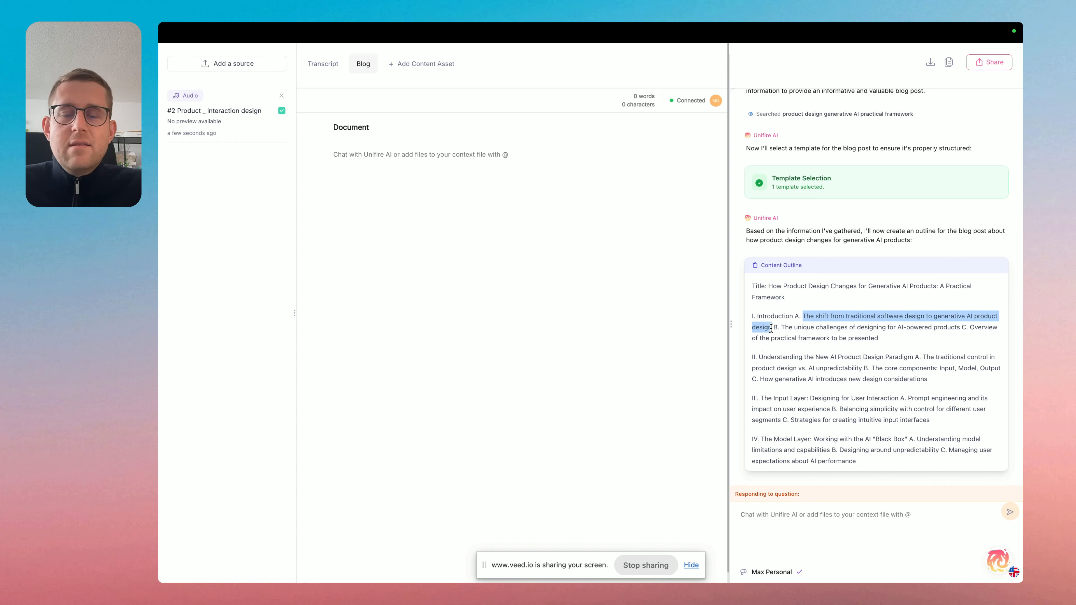
{"action": "left_click", "coordinate": [861, 338]}
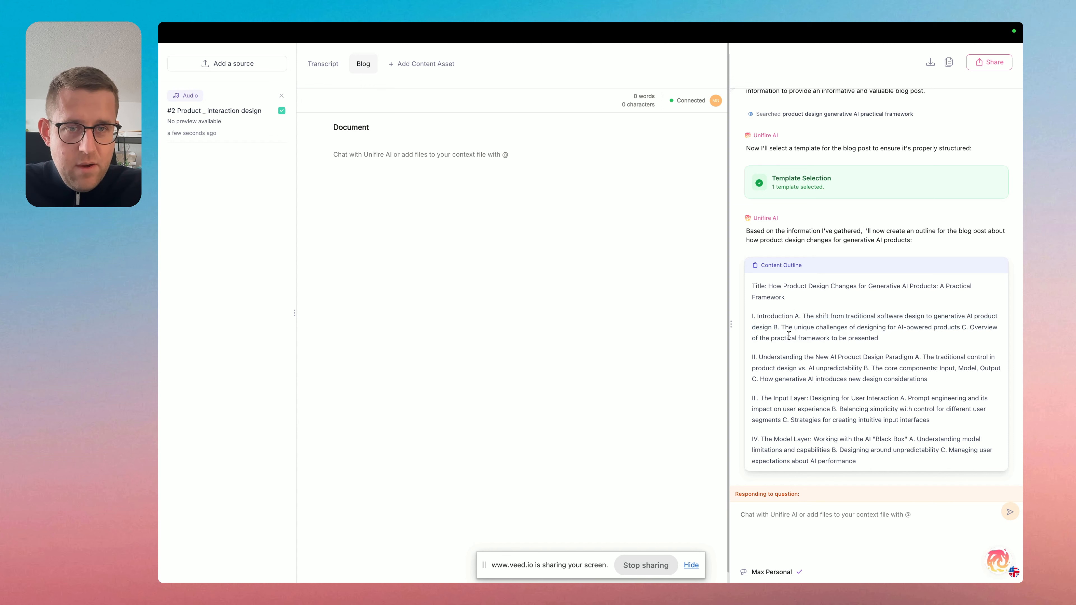
{"action": "mouse_move", "coordinate": [781, 327]}
{"action": "left_mouse_down"}
{"action": "mouse_move", "coordinate": [883, 344]}
{"action": "mouse_move", "coordinate": [769, 338]}
{"action": "mouse_move", "coordinate": [779, 329]}
{"action": "left_mouse_up"}
{"action": "left_click", "coordinate": [883, 344]}
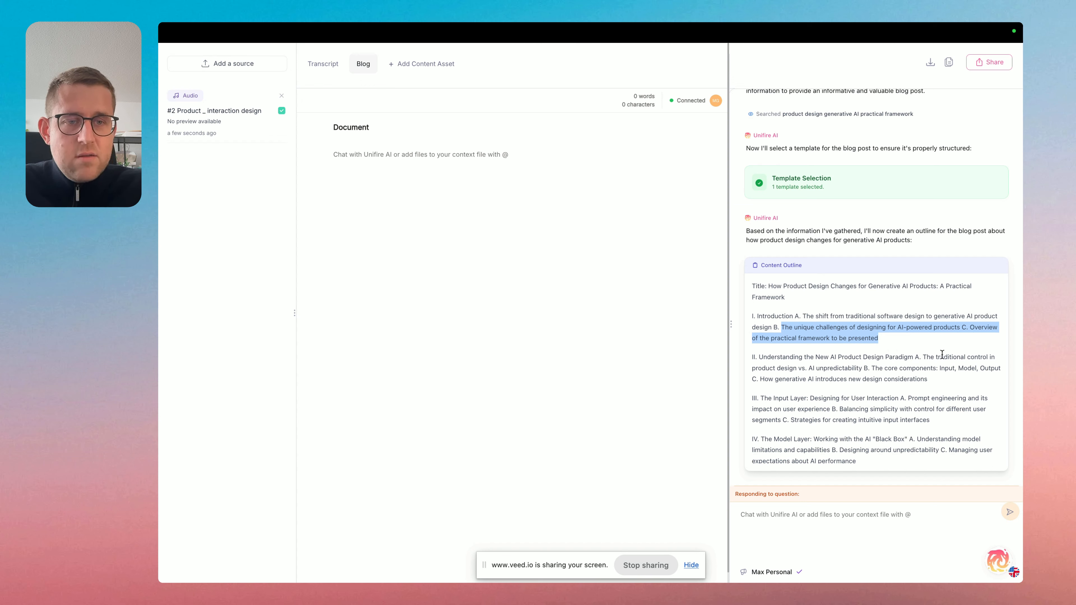
{"action": "left_click", "coordinate": [971, 343]}
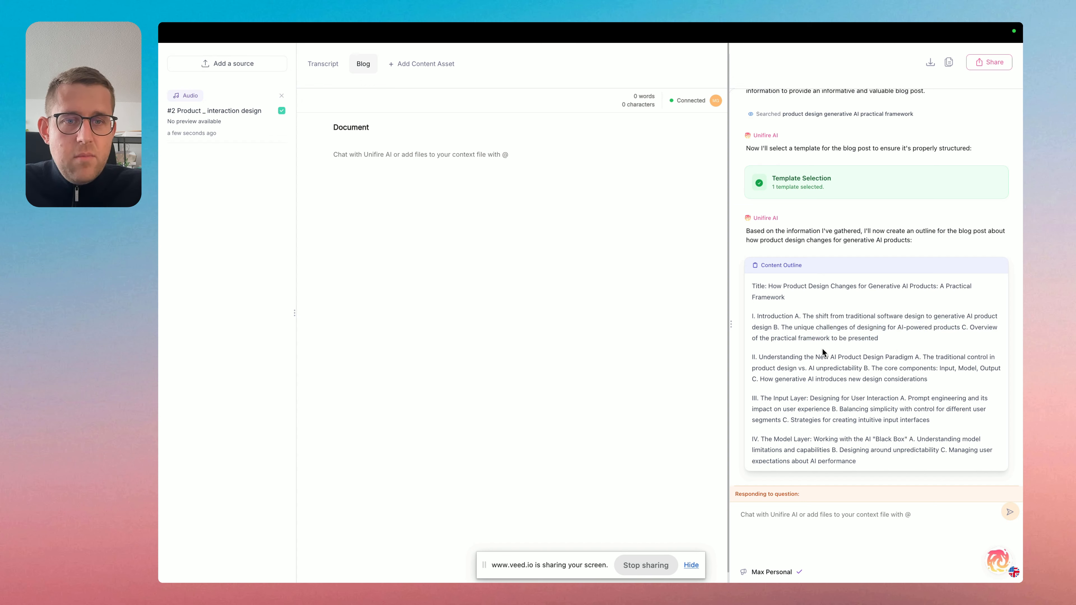
{"action": "scroll", "coordinate": [822, 349], "scroll_direction": "down", "scroll_amount": 2}
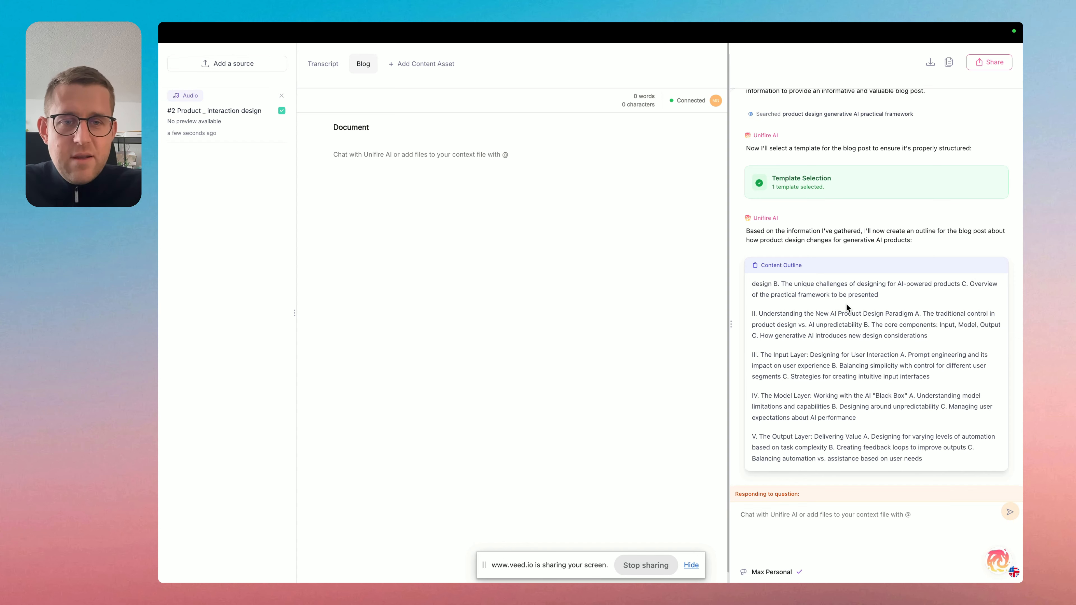
{"action": "scroll", "coordinate": [847, 305], "scroll_direction": "down", "scroll_amount": 3}
Approve the content outline by replying "Looks great" in the AI chat.
{"action": "left_click", "coordinate": [843, 519]}
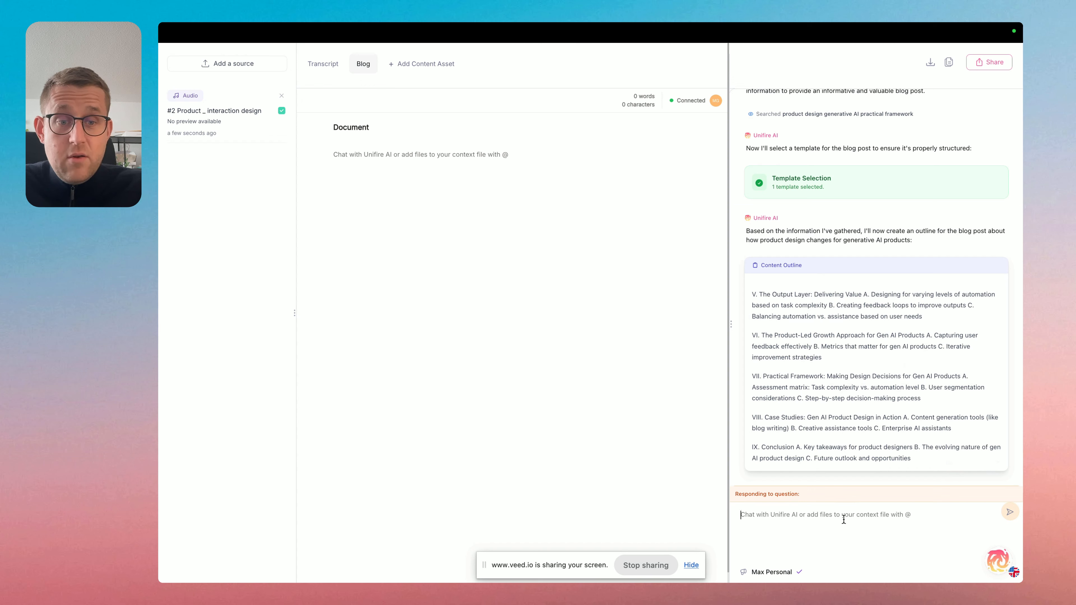
{"action": "type", "text": "Looks great"}
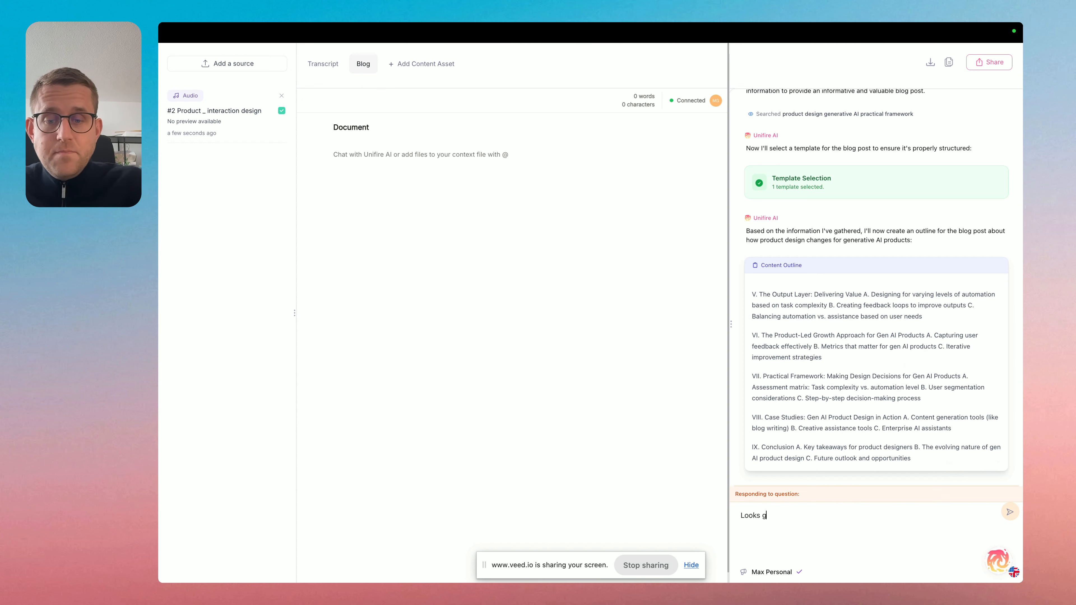
{"action": "key", "text": "Return"}
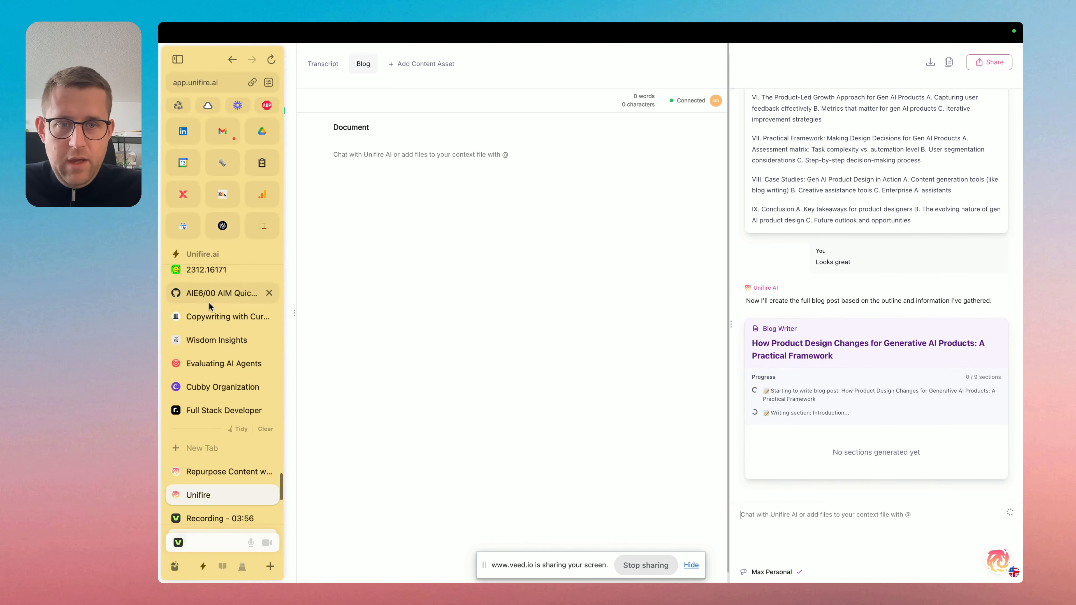
Open the unifire.ai website separately from the current project and sign in to reach the content dashboard.
{"action": "mouse_move", "coordinate": [159, 429]}
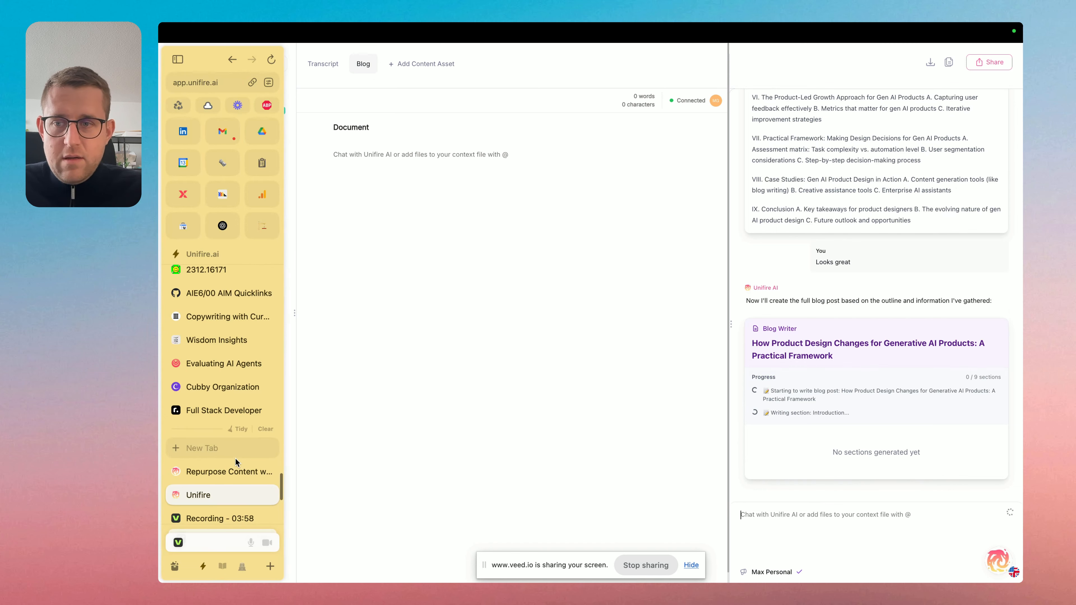
{"action": "left_click", "coordinate": [239, 451]}
{"action": "type", "text": "unifire.ai"}
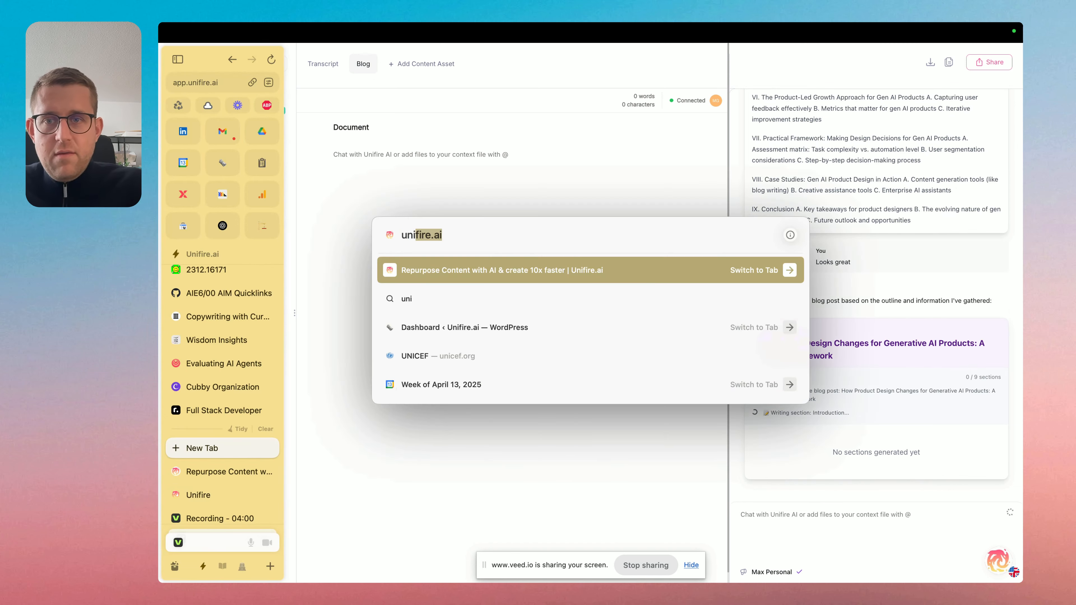
{"action": "key", "text": "Return"}
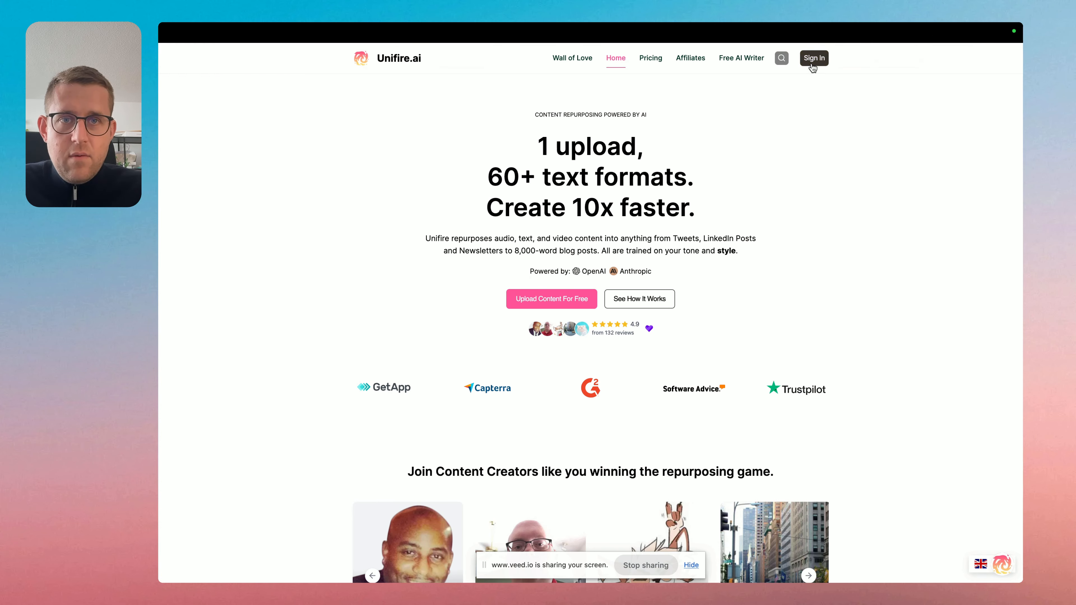
{"action": "left_click", "coordinate": [813, 61]}
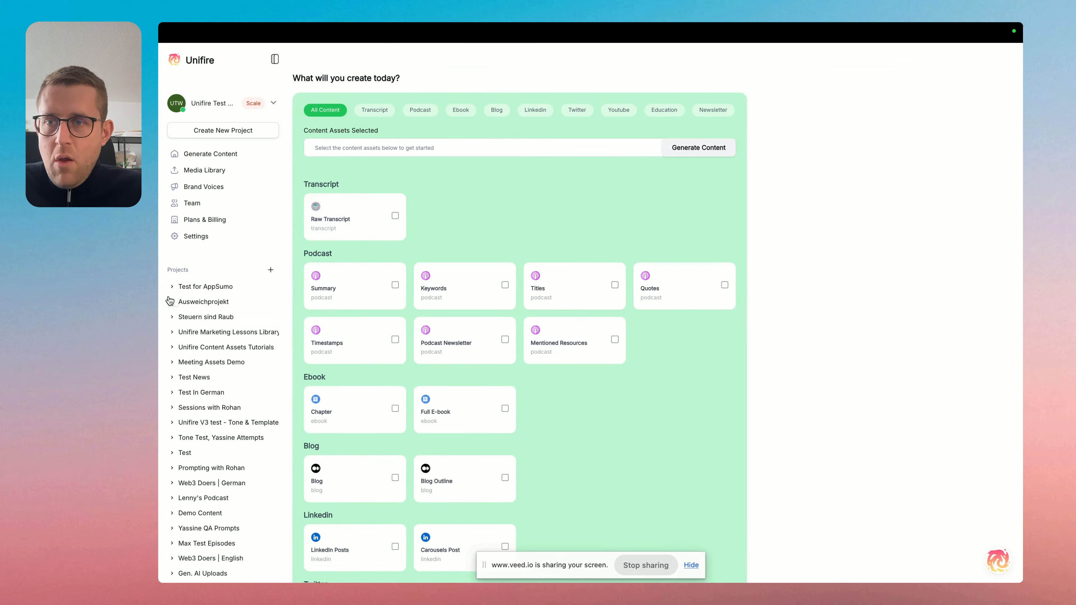
Open the "#2 Product _ interaction design" content in the Test for AppSumo project and show its blog document.
{"action": "left_click", "coordinate": [173, 286]}
{"action": "left_click", "coordinate": [213, 314]}
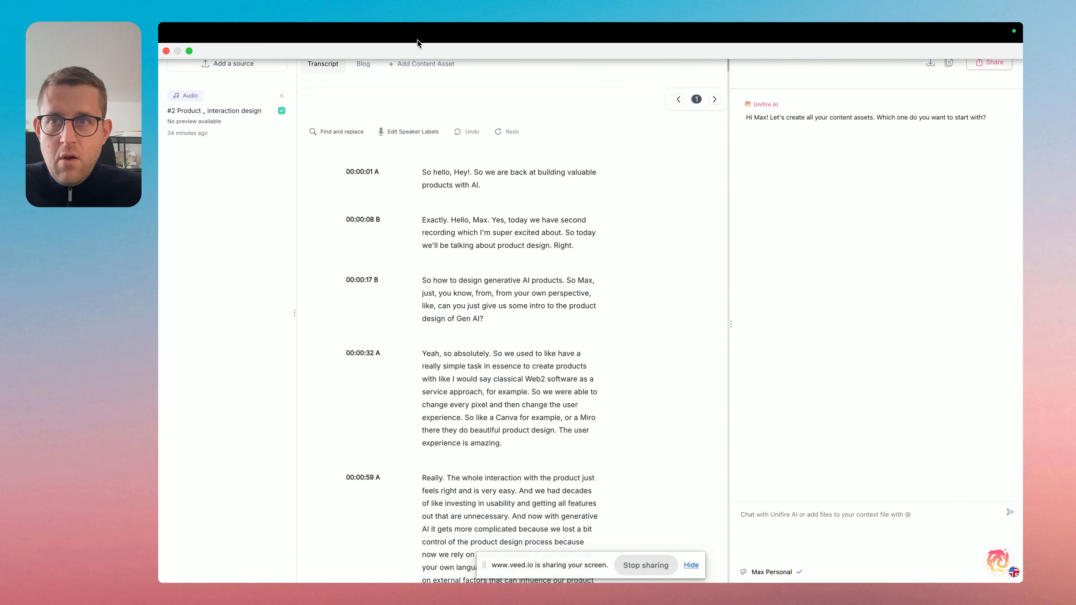
{"action": "left_click", "coordinate": [363, 66]}
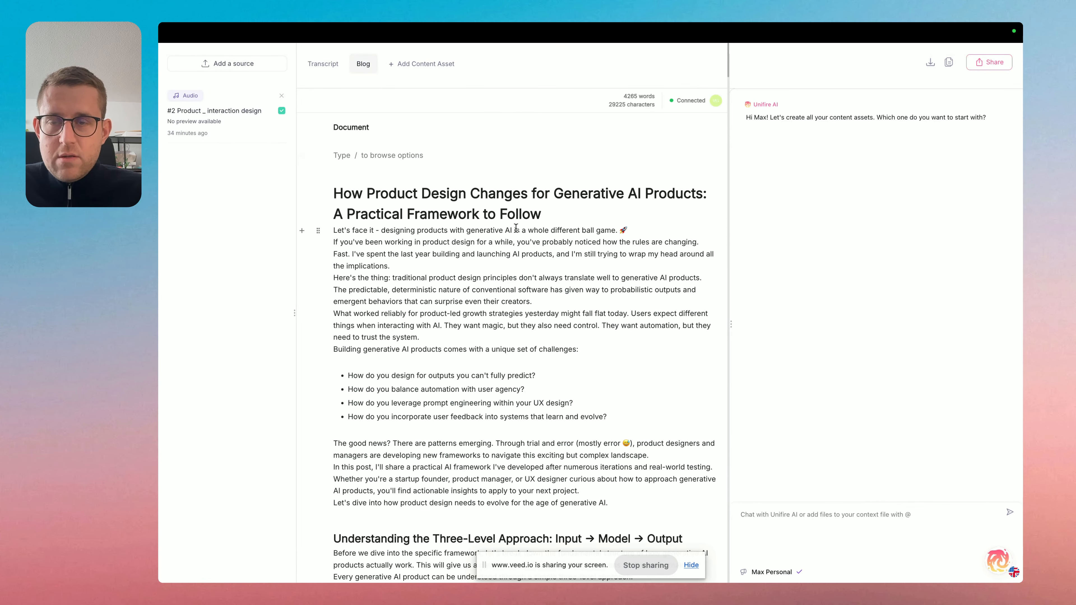
Review the generated blog post from the introduction and three-level approach through the challenges sections to the practical framework.
{"action": "scroll", "coordinate": [516, 229], "scroll_direction": "down", "scroll_amount": 2}
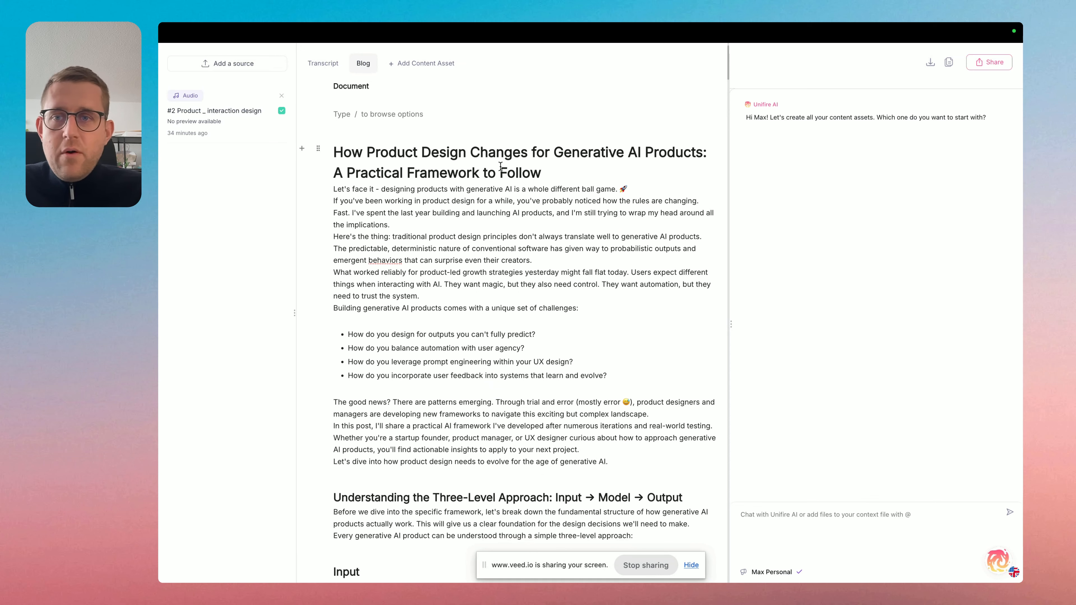
{"action": "left_click", "coordinate": [446, 154]}
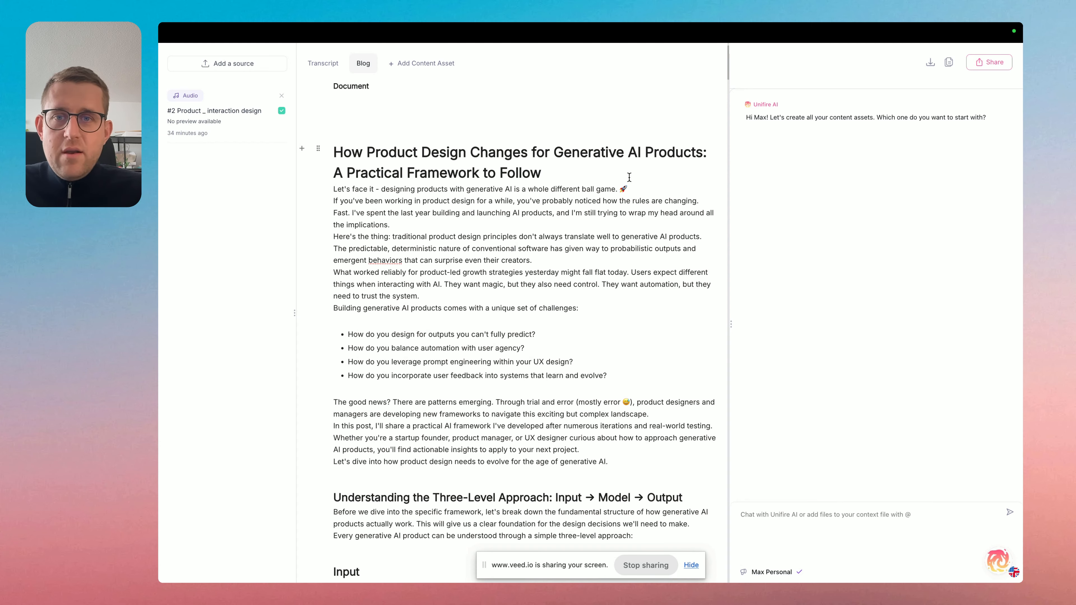
{"action": "scroll", "coordinate": [566, 179], "scroll_direction": "down", "scroll_amount": 10}
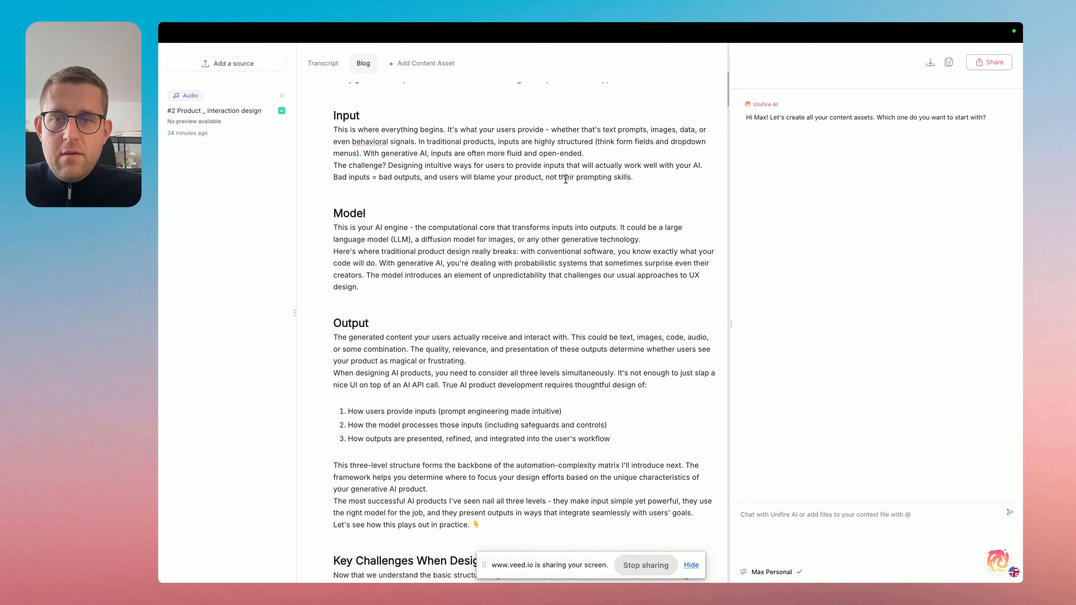
{"action": "scroll", "coordinate": [565, 179], "scroll_direction": "up", "scroll_amount": 12}
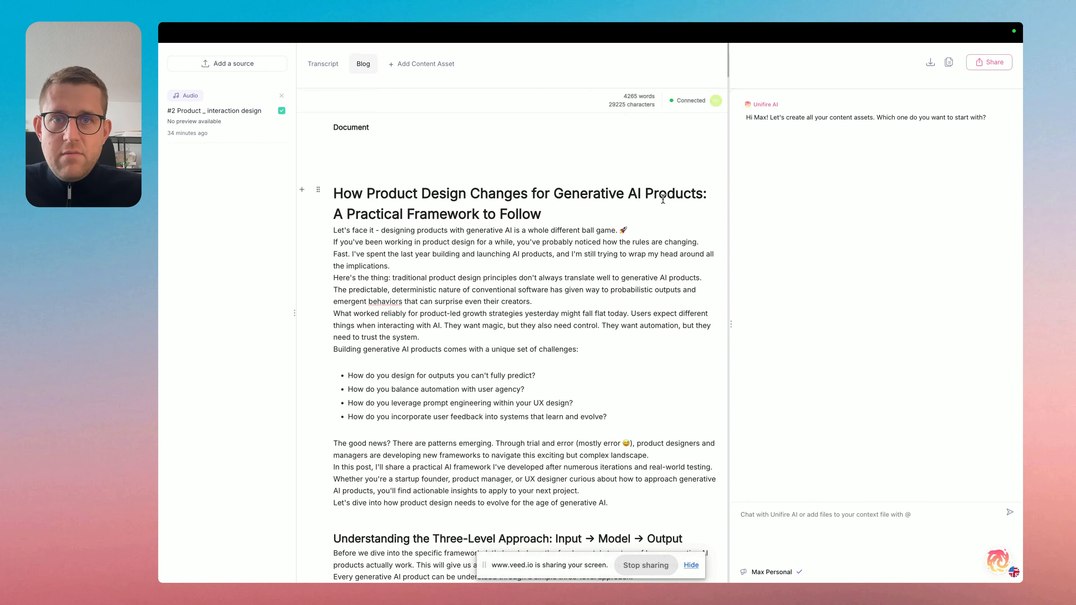
{"action": "scroll", "coordinate": [632, 148], "scroll_direction": "down", "scroll_amount": 8}
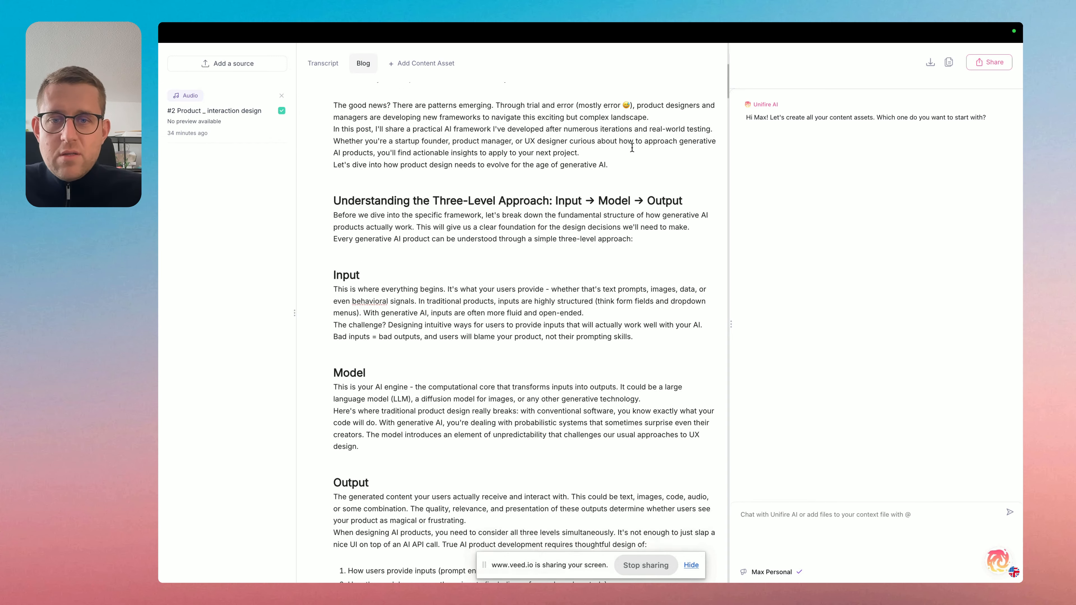
{"action": "scroll", "coordinate": [632, 147], "scroll_direction": "down", "scroll_amount": 15}
{"action": "scroll", "coordinate": [632, 147], "scroll_direction": "down", "scroll_amount": 10}
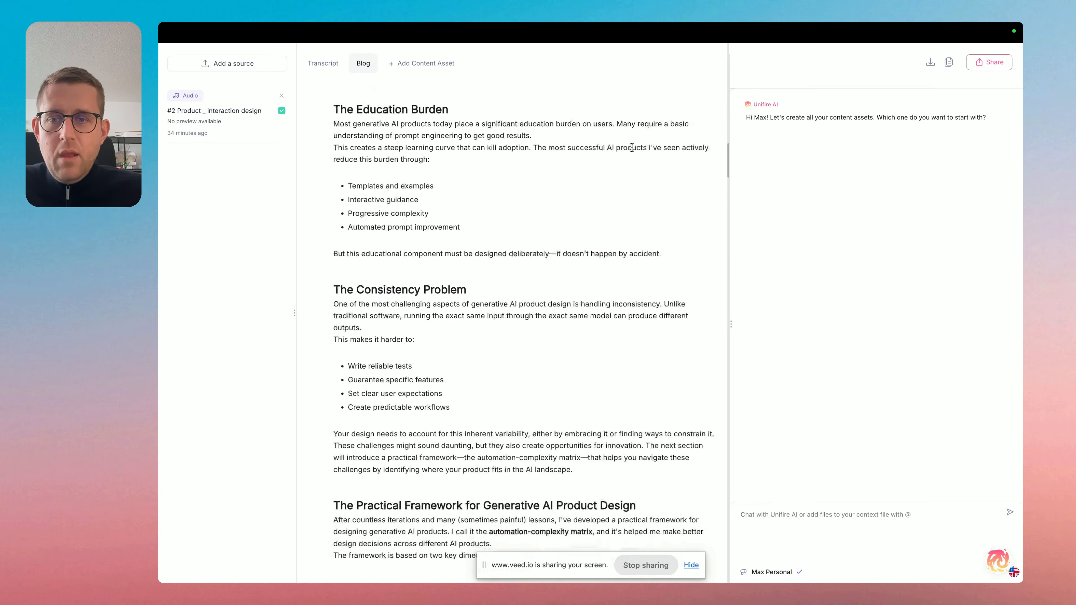
{"action": "scroll", "coordinate": [451, 237], "scroll_direction": "down", "scroll_amount": 3}
{"action": "scroll", "coordinate": [450, 237], "scroll_direction": "up", "scroll_amount": 7}
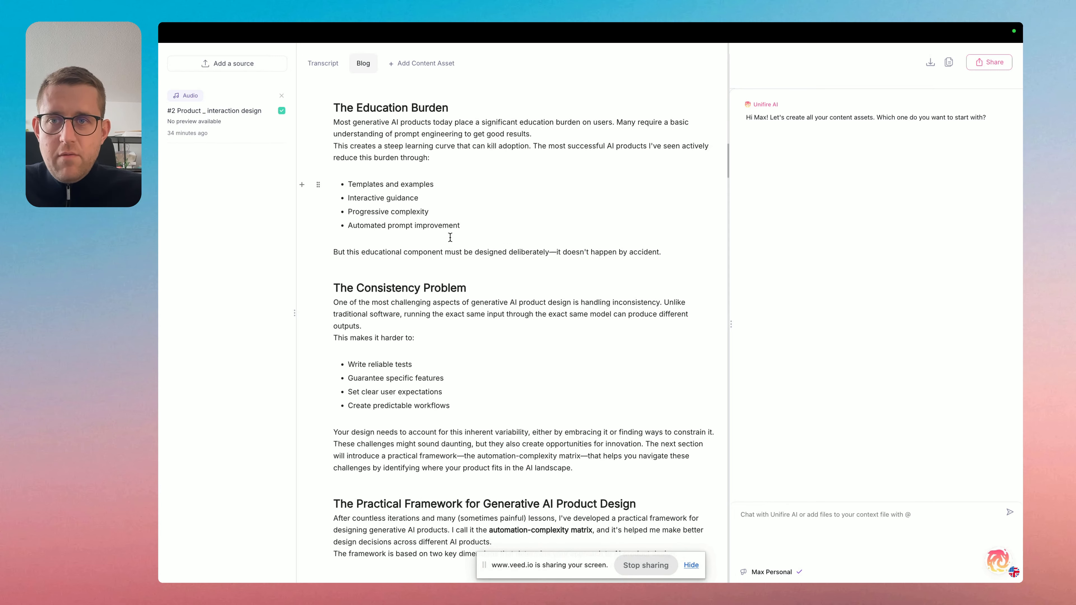
{"action": "scroll", "coordinate": [450, 238], "scroll_direction": "down", "scroll_amount": 6}
{"action": "scroll", "coordinate": [450, 237], "scroll_direction": "down", "scroll_amount": 5}
{"action": "scroll", "coordinate": [450, 238], "scroll_direction": "up", "scroll_amount": 7}
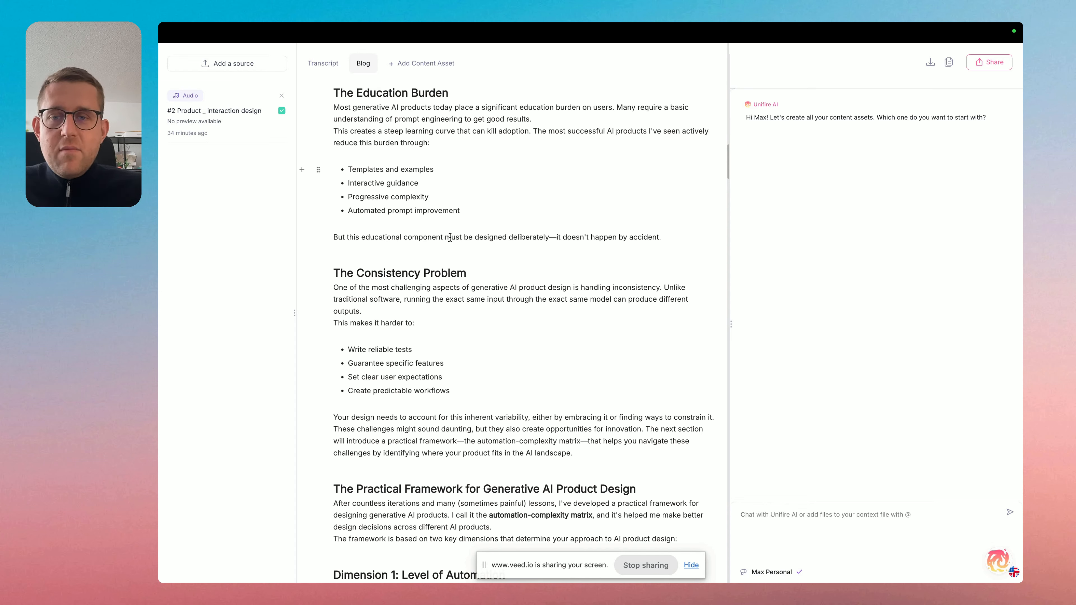
{"action": "scroll", "coordinate": [471, 347], "scroll_direction": "down", "scroll_amount": 2}
{"action": "scroll", "coordinate": [472, 347], "scroll_direction": "up", "scroll_amount": 4}
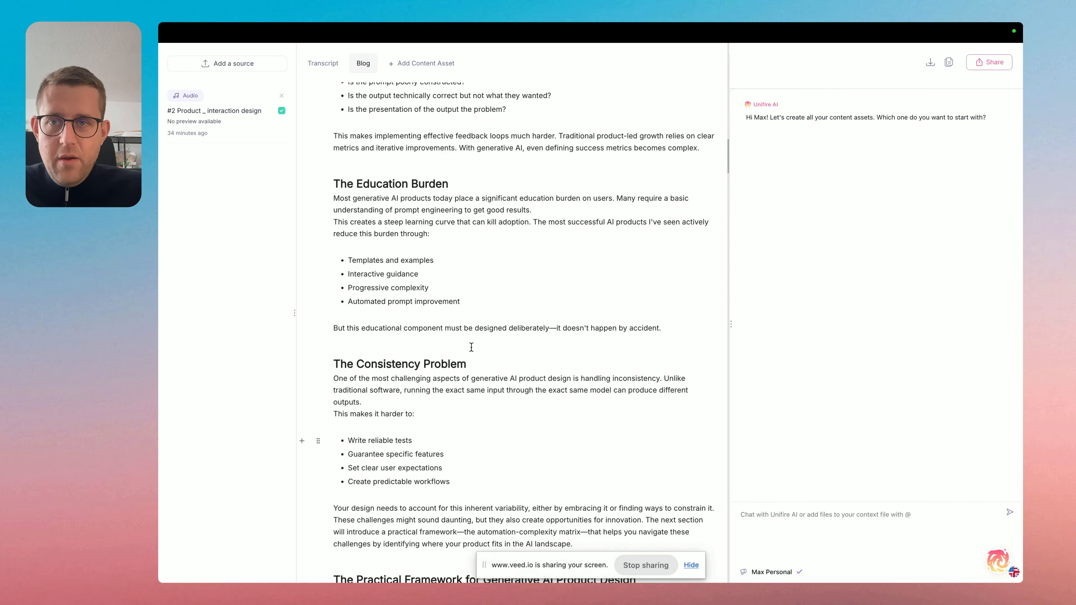
{"action": "scroll", "coordinate": [471, 348], "scroll_direction": "up", "scroll_amount": 10}
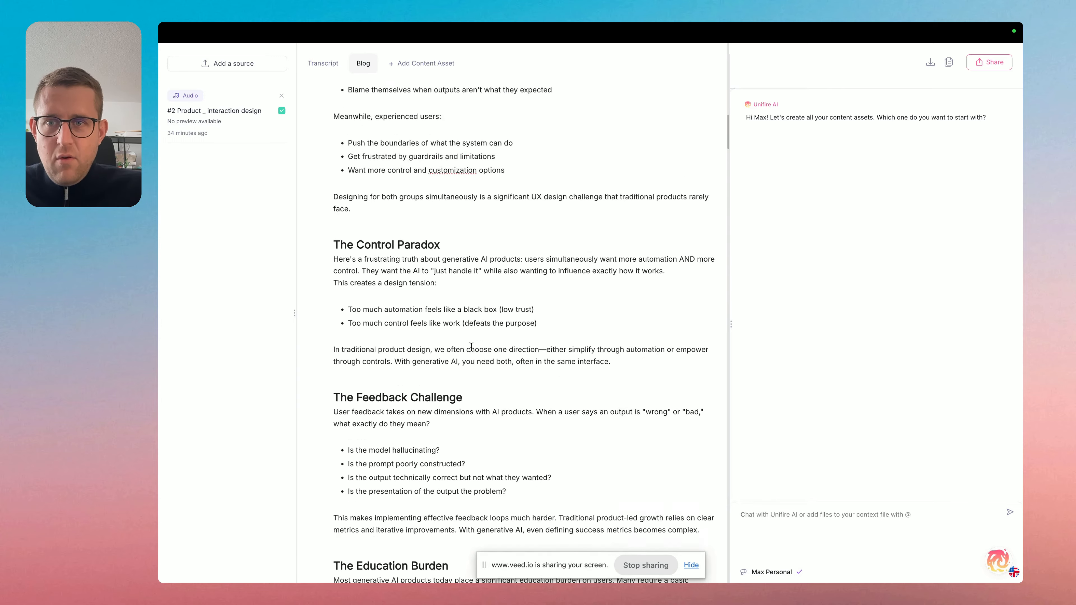
{"action": "scroll", "coordinate": [471, 347], "scroll_direction": "up", "scroll_amount": 2}
{"action": "scroll", "coordinate": [629, 409], "scroll_direction": "down", "scroll_amount": 1}
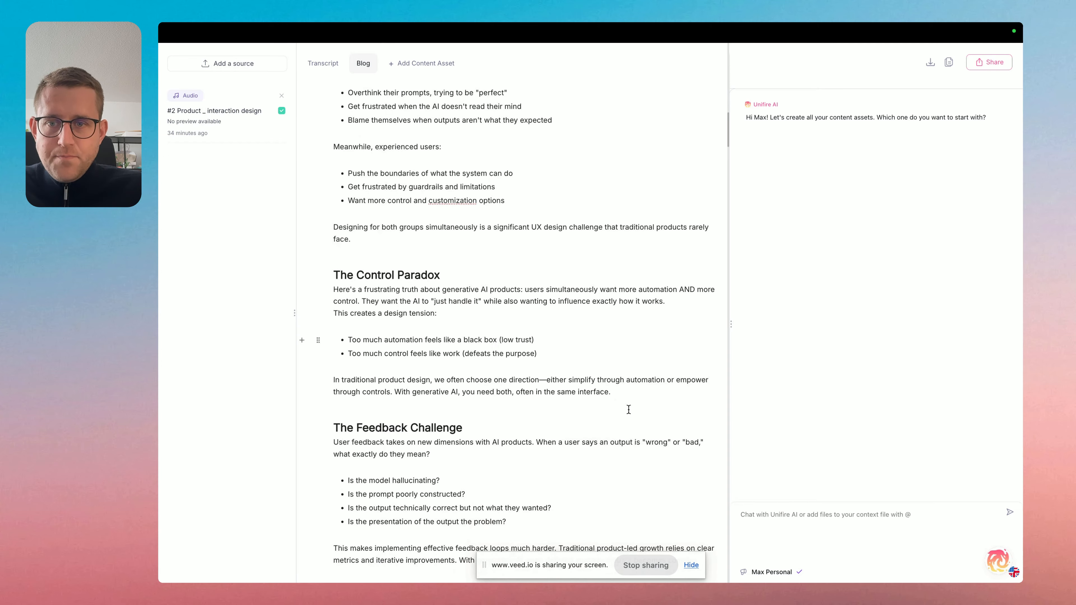
Select The Control Paradox section and send the AI "Extend this paragraph. The control paradox is a nice concept but it's rather about balancing automation and user control".
{"action": "left_click_drag", "start_coordinate": [639, 397], "coordinate": [291, 274]}
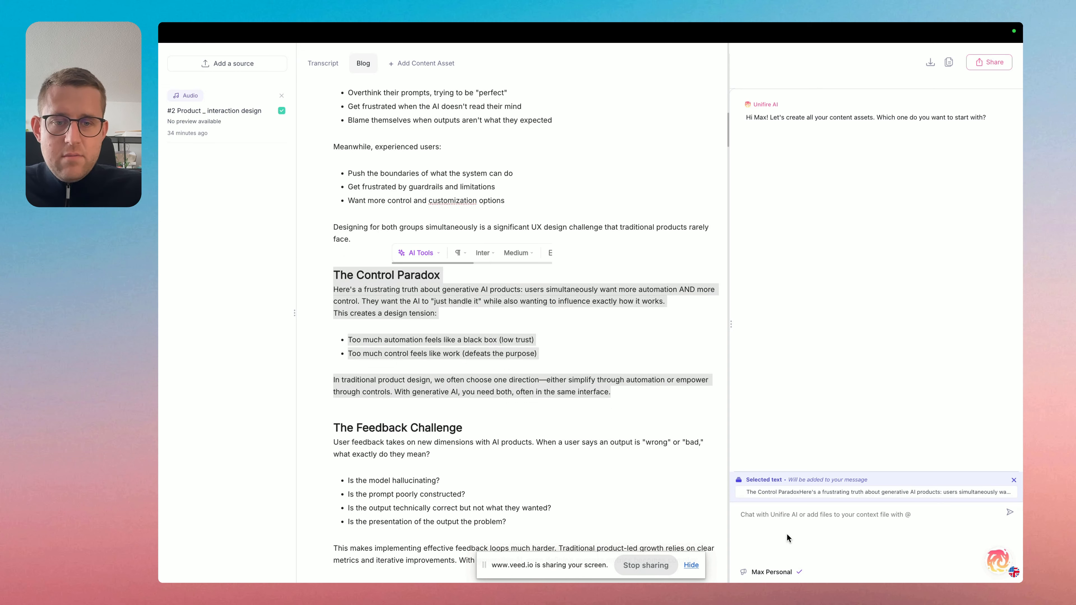
{"action": "left_click", "coordinate": [799, 524]}
{"action": "type", "text": "Write"}
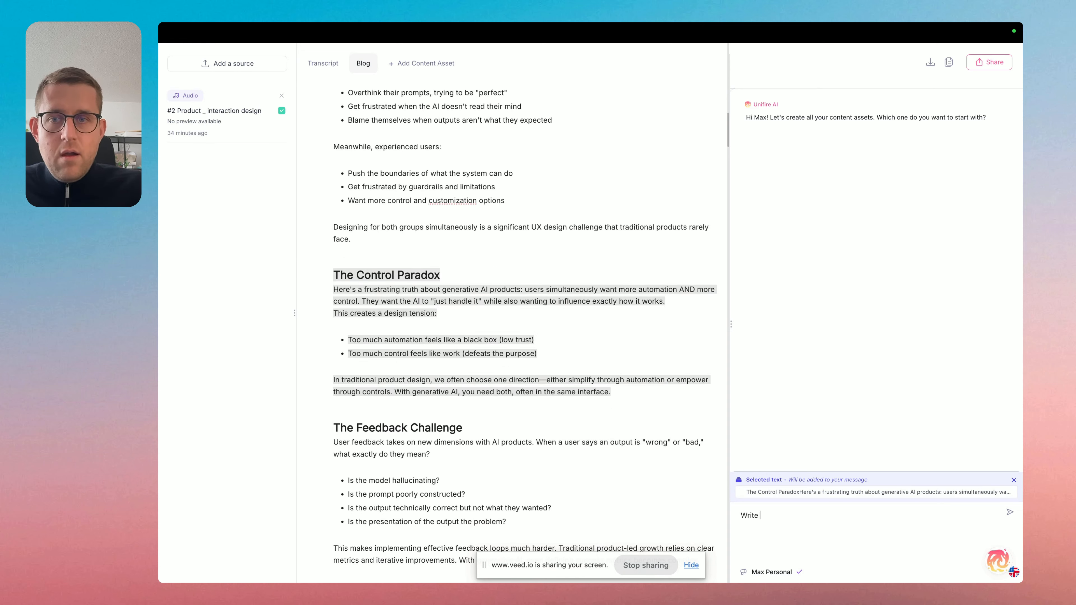
{"action": "key", "text": "BackSpace"}
{"action": "key", "text": "BackSpace"}
{"action": "key", "text": "BackSpace"}
{"action": "type", "text": "Extend"}
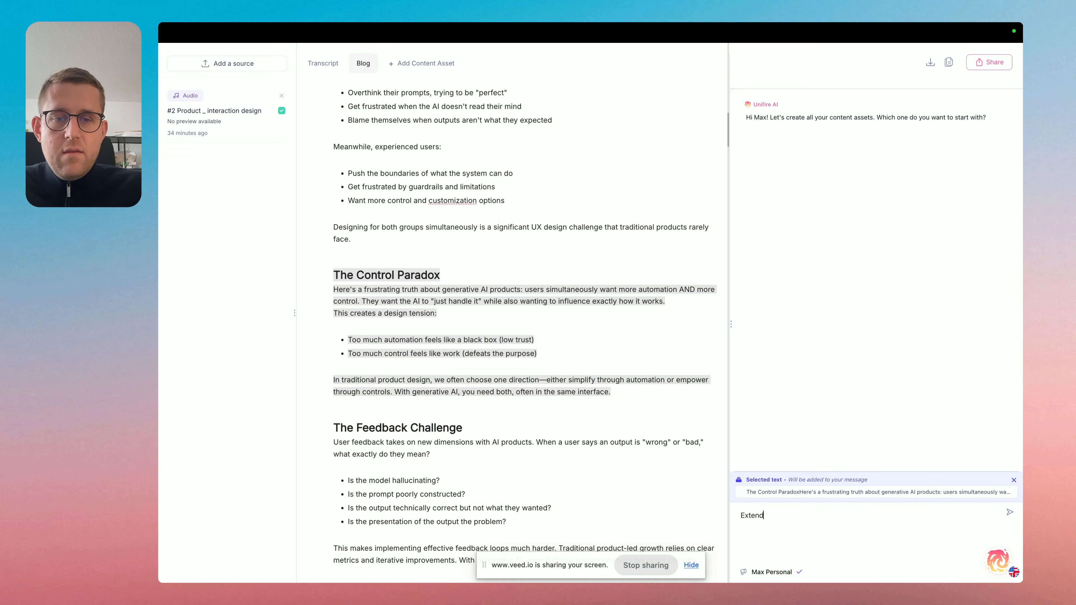
{"action": "type", "text": " this paragraph"}
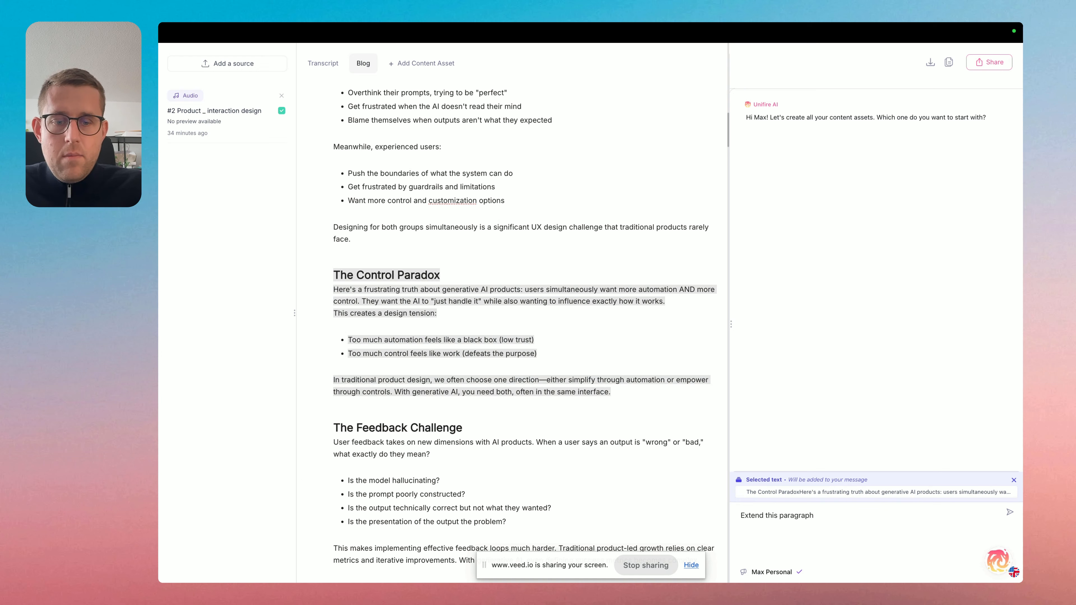
{"action": "type", "text": ". The conrt"}
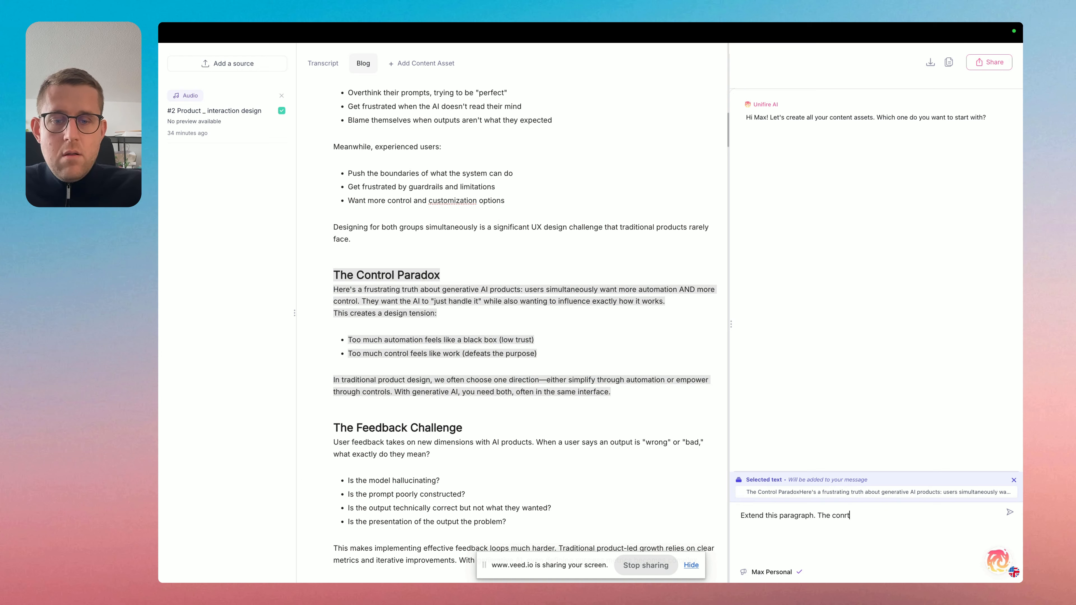
{"action": "key", "text": "BackSpace"}
{"action": "key", "text": "BackSpace"}
{"action": "type", "text": "trol"}
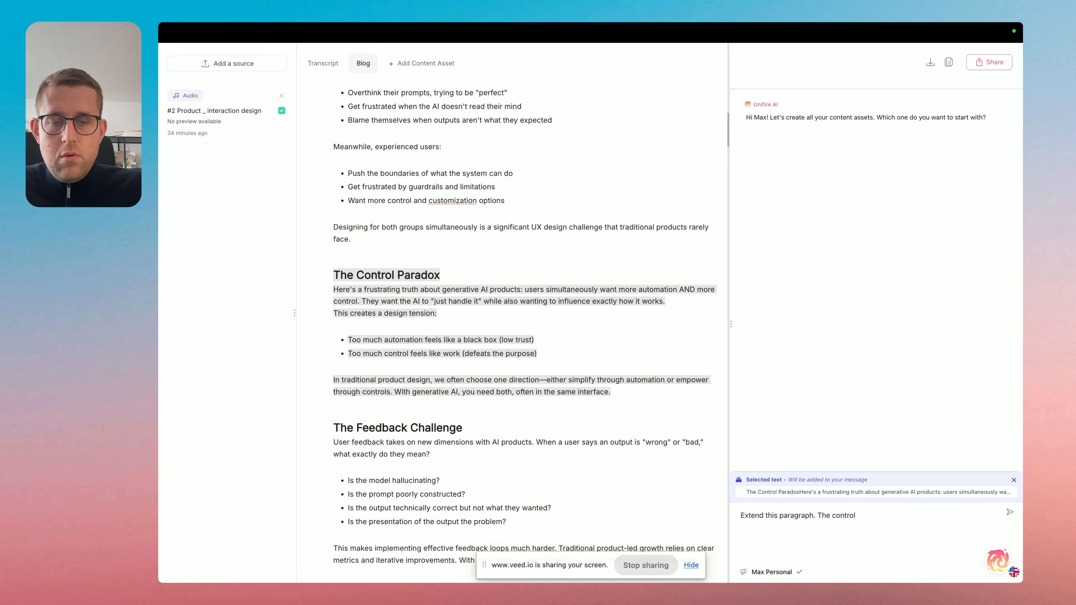
{"action": "type", "text": "ox is"}
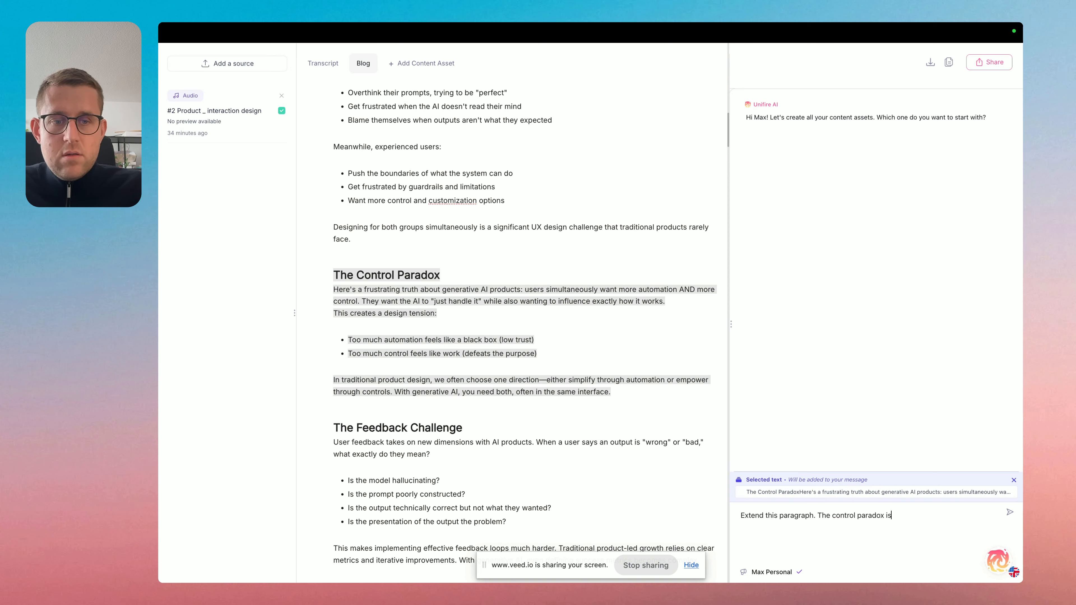
{"action": "type", "text": " a nice conc"}
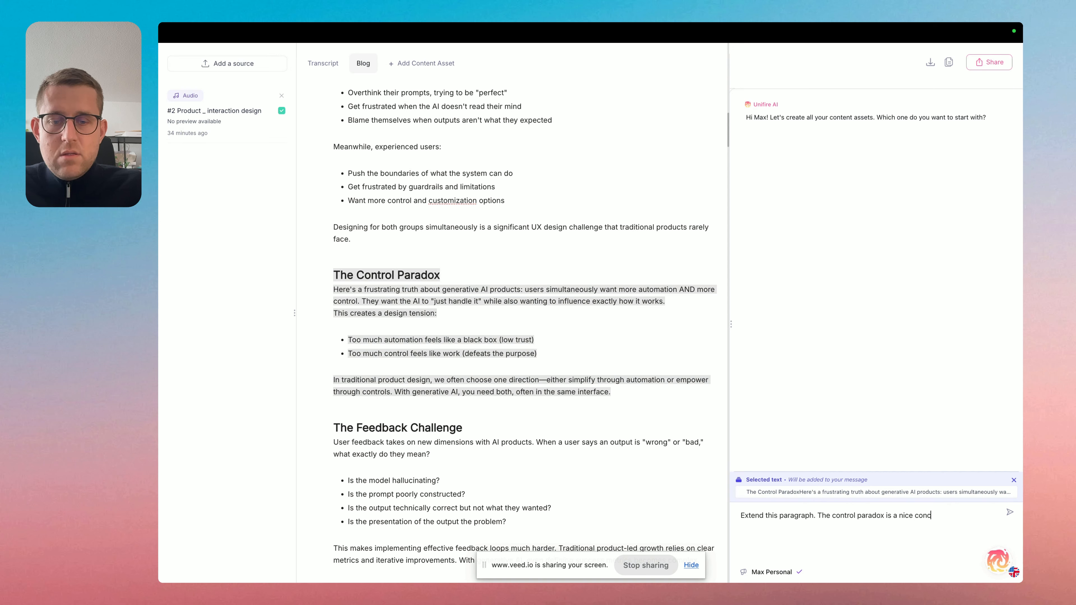
{"action": "type", "text": "ept but it"}
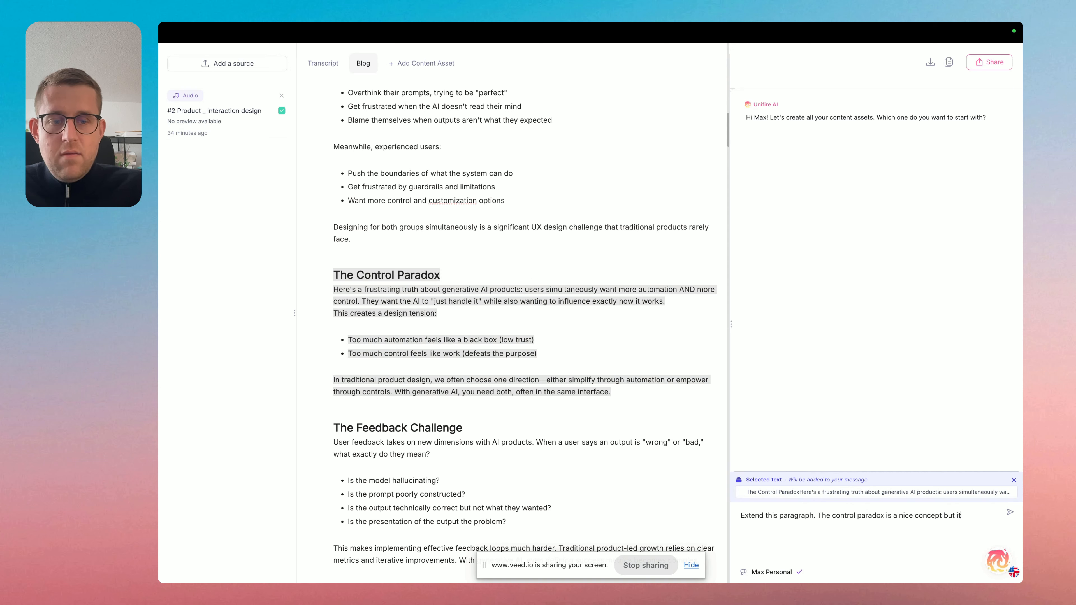
{"action": "type", "text": "'s rather about bala"}
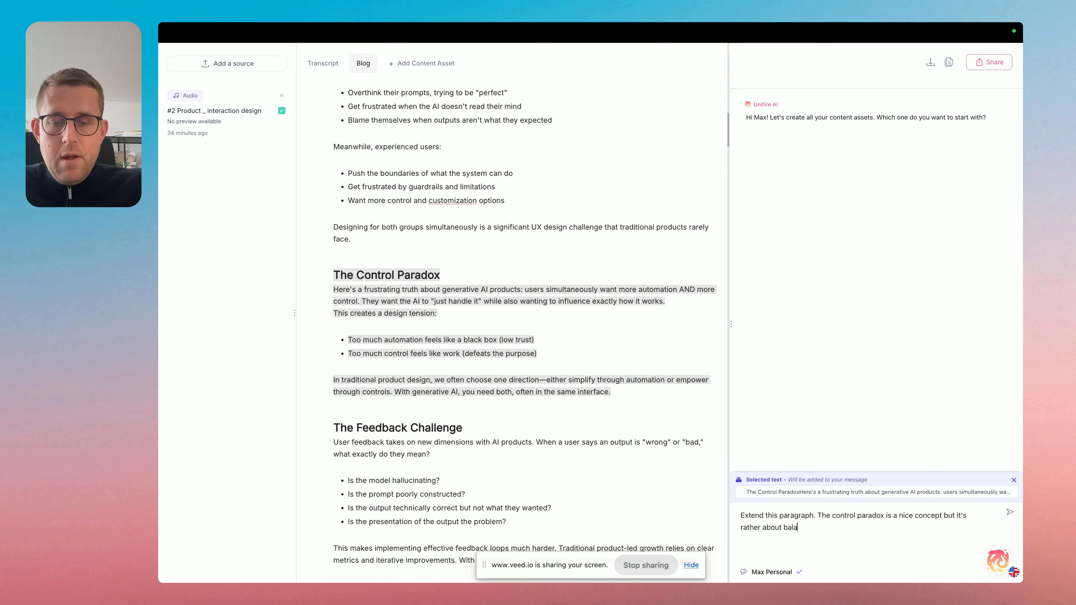
{"action": "type", "text": "ncing "}
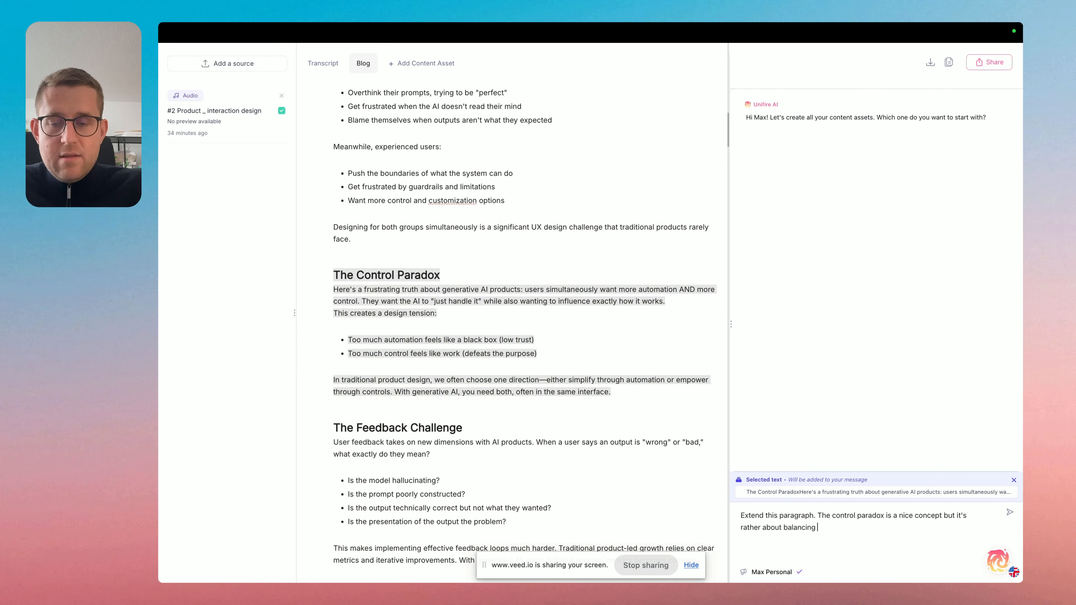
{"action": "type", "text": "atuoma"}
{"action": "key", "text": "BackSpace"}
{"action": "key", "text": "BackSpace"}
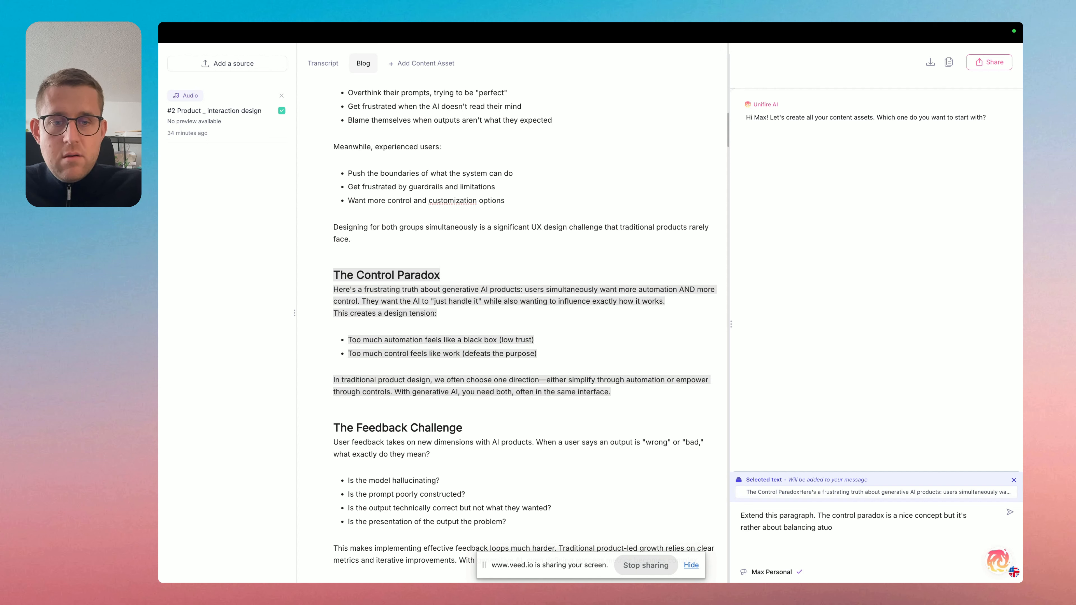
{"action": "type", "text": "omat"}
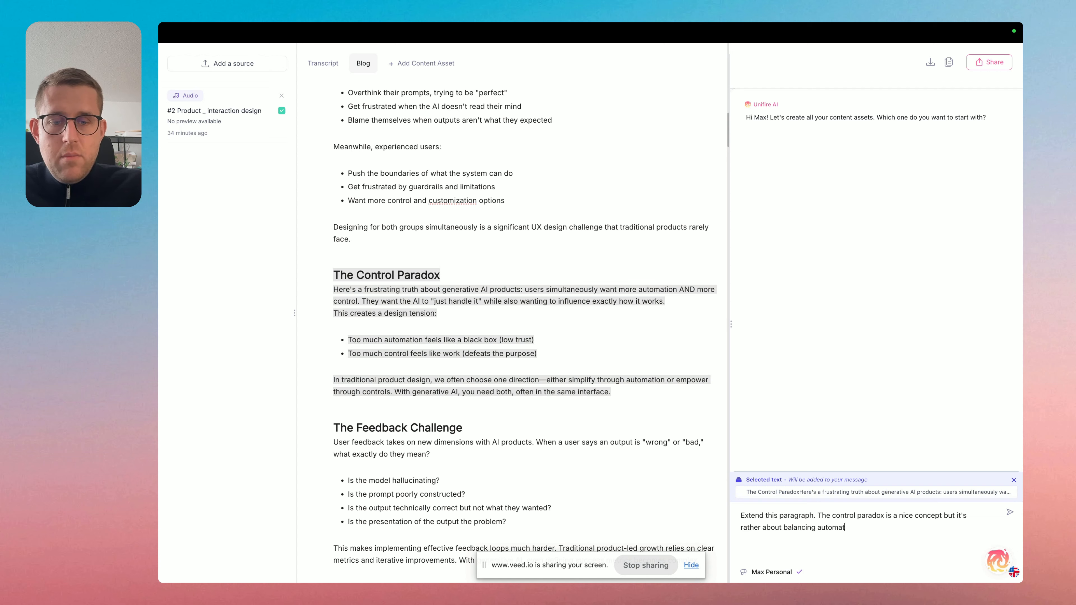
{"action": "type", "text": "ion and user control"}
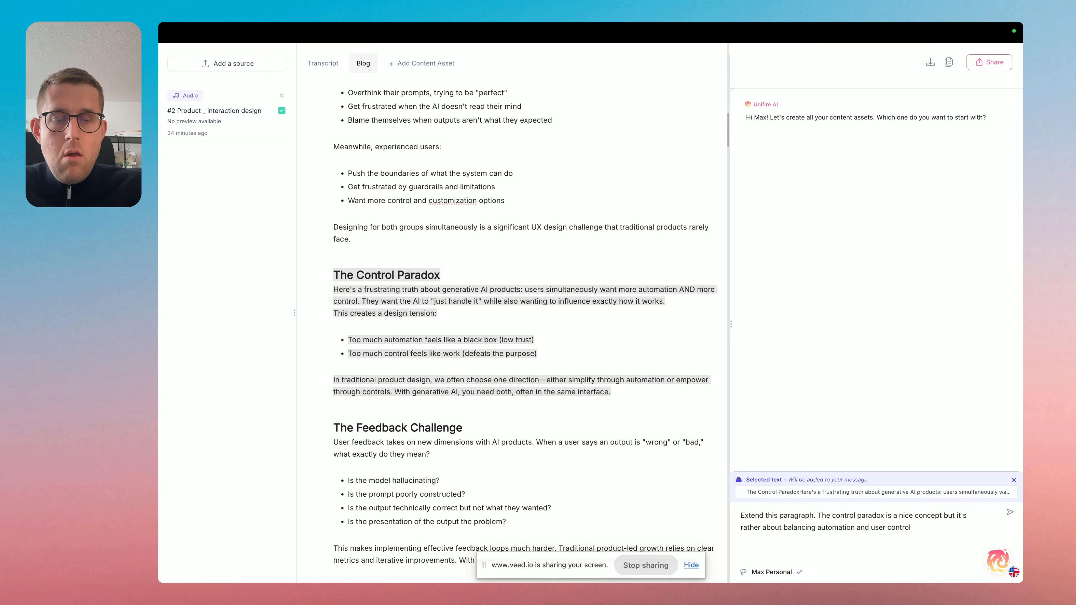
{"action": "key", "text": "Return"}
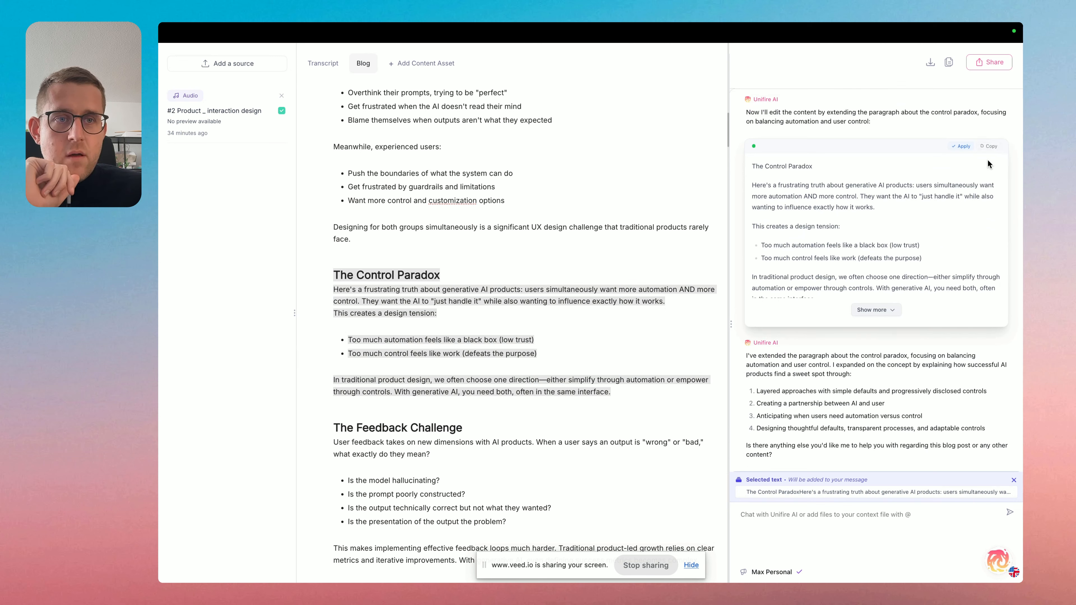
Delete the original Control Paradox section, heading through last paragraph, from the blog and check the AI's extended version.
{"action": "left_click", "coordinate": [617, 389]}
{"action": "left_click_drag", "start_coordinate": [614, 390], "coordinate": [330, 276]}
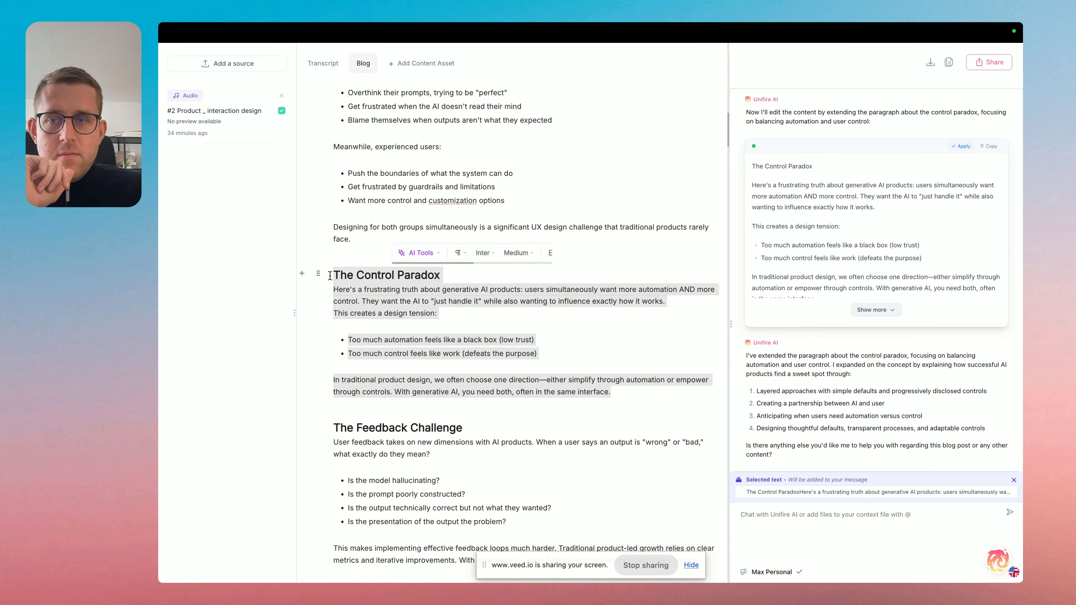
{"action": "key", "text": "BackSpace"}
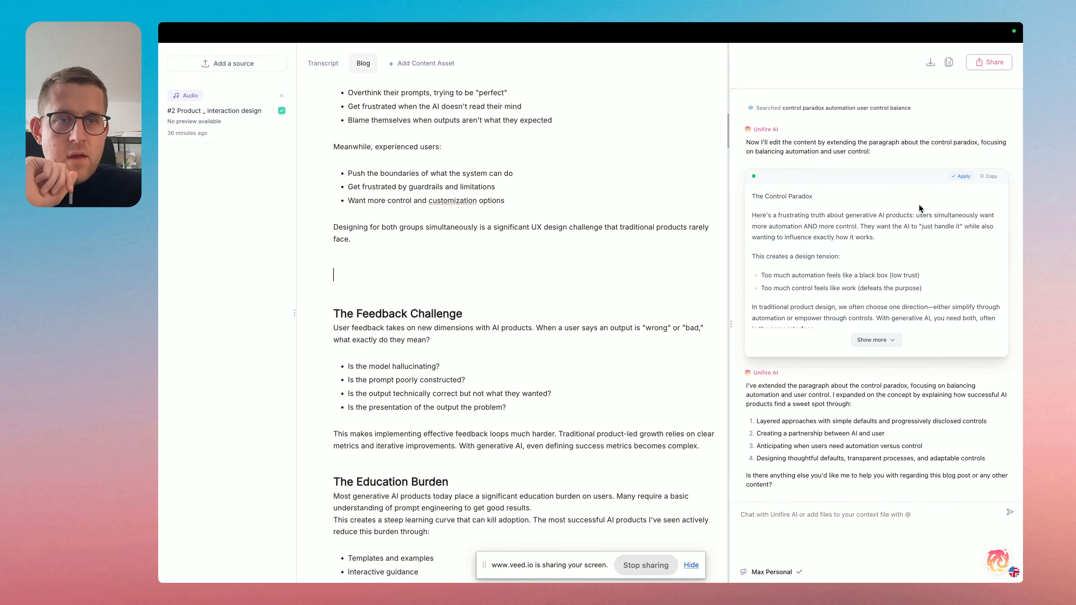
{"action": "scroll", "coordinate": [919, 203], "scroll_direction": "down", "scroll_amount": 2}
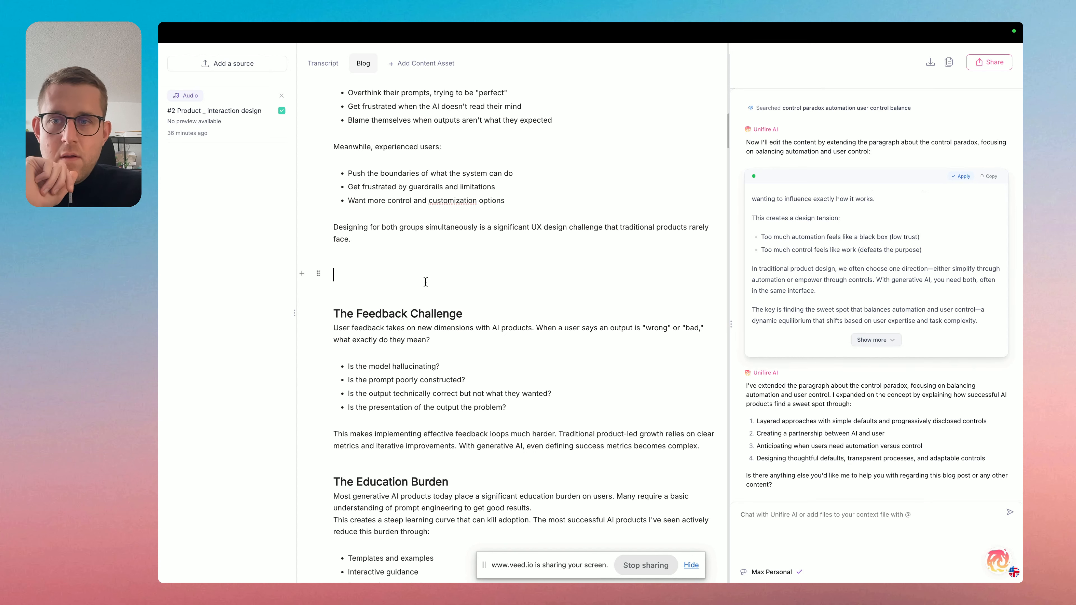
Paste the AI's extended Control Paradox section into the blog above The Feedback Challenge and read it through.
{"action": "type", "text": "The Control Paradox Here's a frustrating truth about generative AI products: users simultaneously want more automation AND more control. They want the AI to \"just handle it\" while also wanting to influence exactly how it works. This creates a design tension: Too much automation feels like a black box (low trust) Too much control feels like work (defeats the purpose) In traditional product design, we often choose one direction—either simplify through automation or empower through controls. With generative AI, you need both, often in the same interface. The key is finding the sweet spot that balances automation and user control—a dynamic equilibrium that shifts based on user expertise and task complexity. Successful AI products offer a layered approach: simple, automated defaults for quick results, with progressive disclosure of more nuanced controls as users develop confidence. This isn't just about interface design; it's about creating a partnership where the AI handles the tedious work while users maintain meaningful direction. The most effective implementations make this balance feel natural, almost invisible, by anticipating when users need automation (for speed and convenience) versus when they need control (for precision and trust). The goal isn't eliminating the paradox but designing around it with thoughtful defaults, transparent processes, and adaptable controls."}
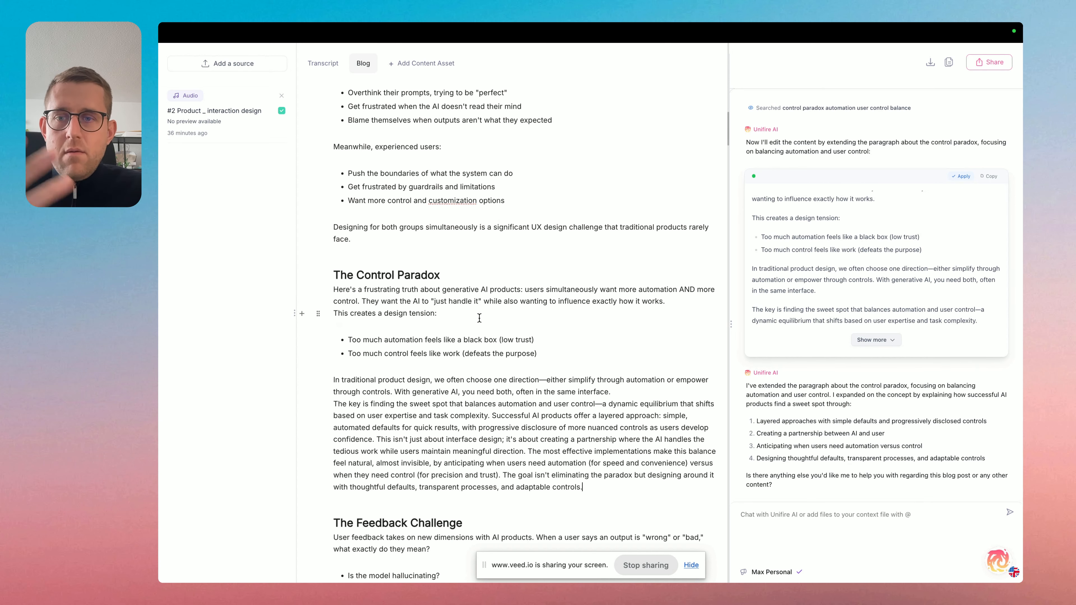
{"action": "scroll", "coordinate": [479, 318], "scroll_direction": "down", "scroll_amount": 1}
{"action": "left_click", "coordinate": [480, 294]}
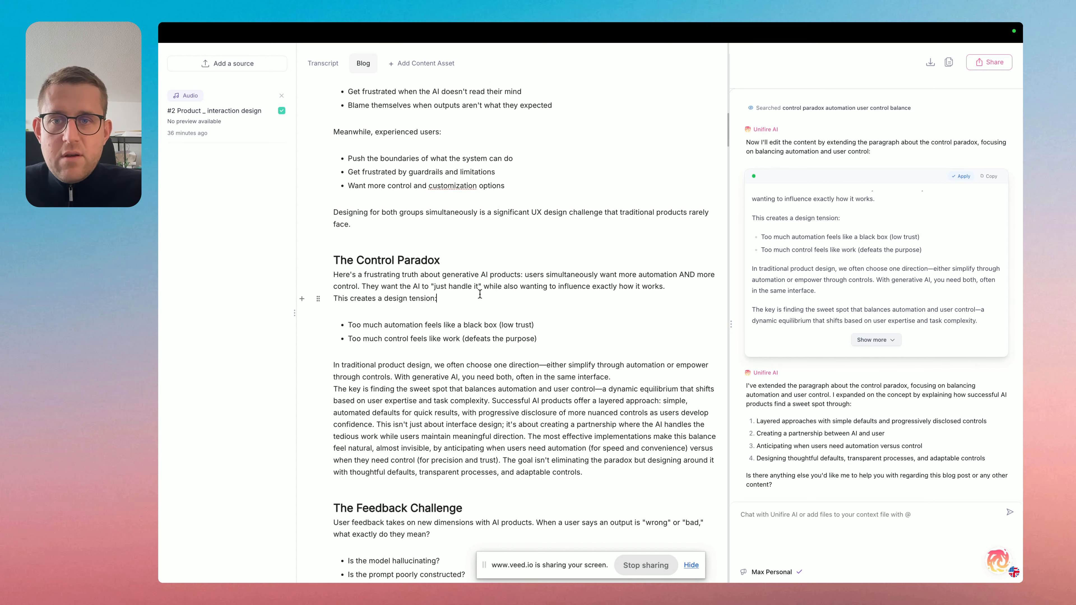
{"action": "left_click", "coordinate": [671, 283]}
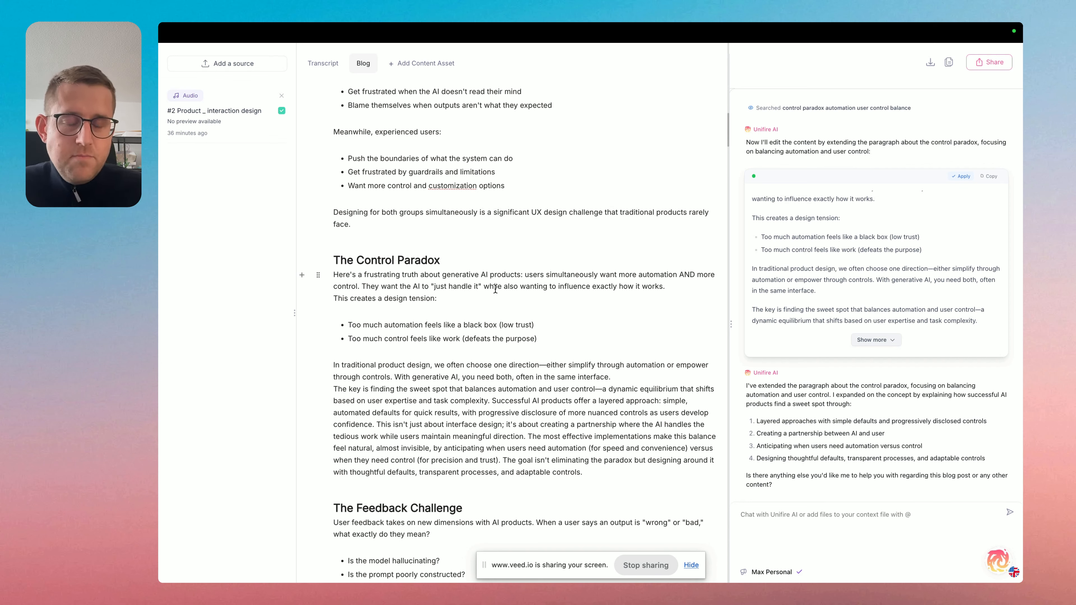
{"action": "scroll", "coordinate": [495, 288], "scroll_direction": "down", "scroll_amount": 2}
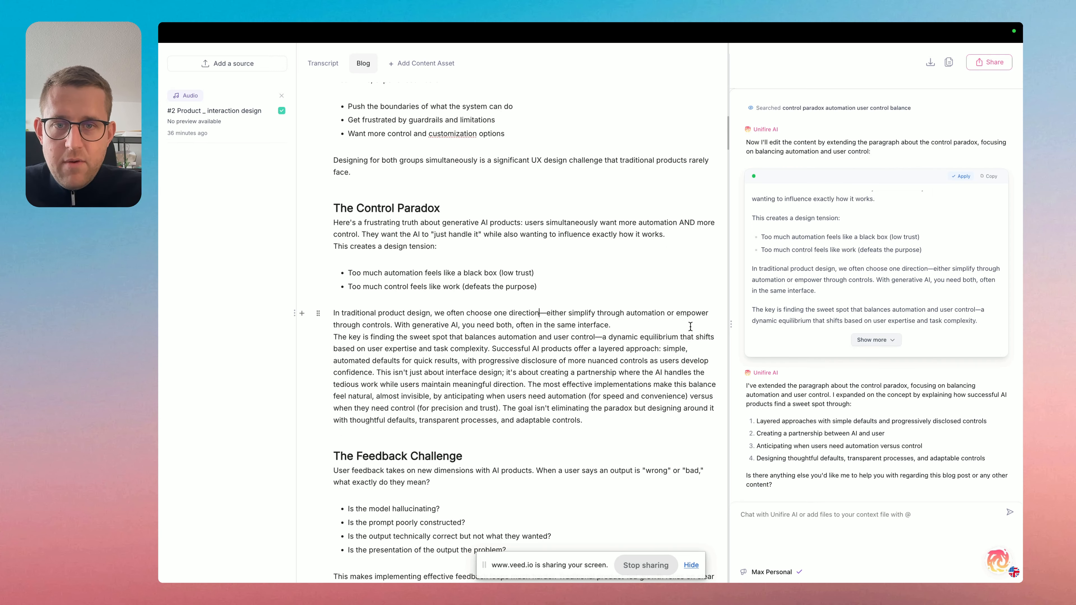
{"action": "scroll", "coordinate": [559, 354], "scroll_direction": "down", "scroll_amount": 1}
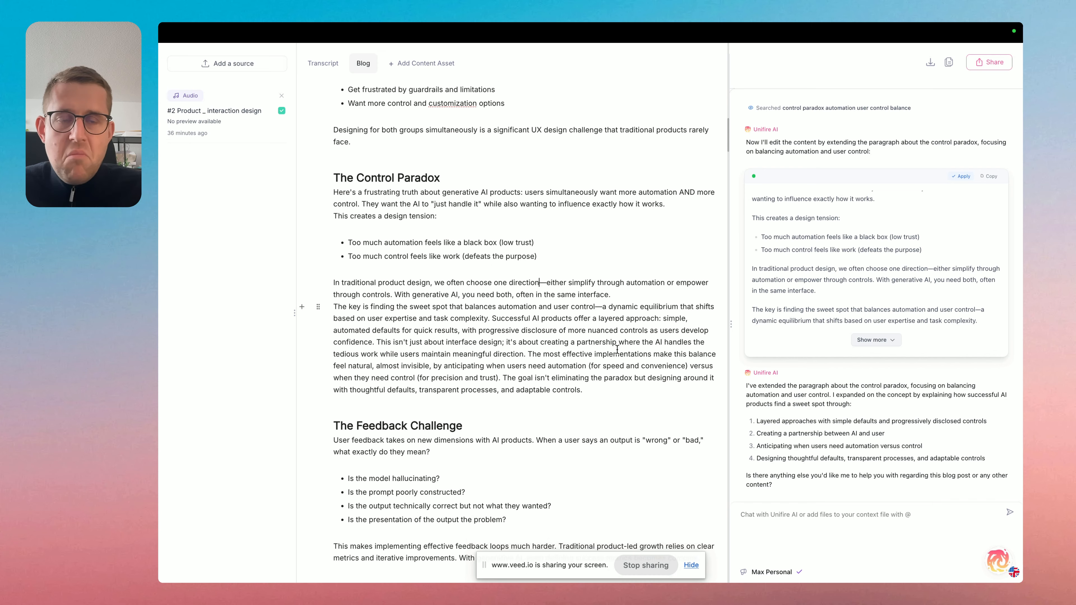
{"action": "scroll", "coordinate": [617, 349], "scroll_direction": "down", "scroll_amount": 3}
{"action": "scroll", "coordinate": [620, 355], "scroll_direction": "up", "scroll_amount": 3}
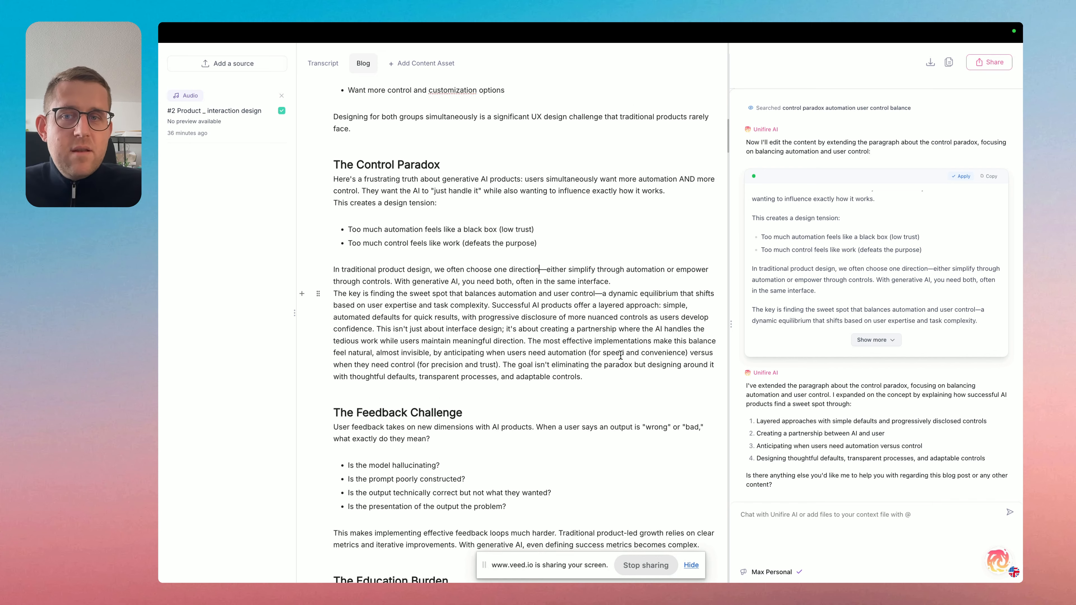
{"action": "scroll", "coordinate": [621, 355], "scroll_direction": "up", "scroll_amount": 5}
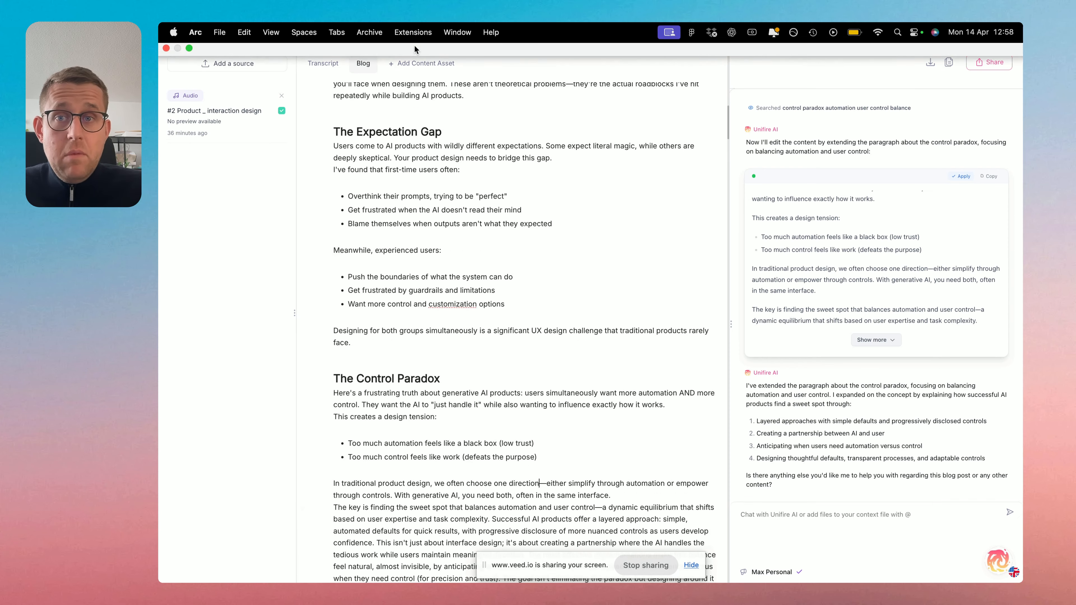
Browse the content assets that can be added, mark Tweets and LinkedIn Posts, and close the selection without generating.
{"action": "left_click", "coordinate": [427, 68]}
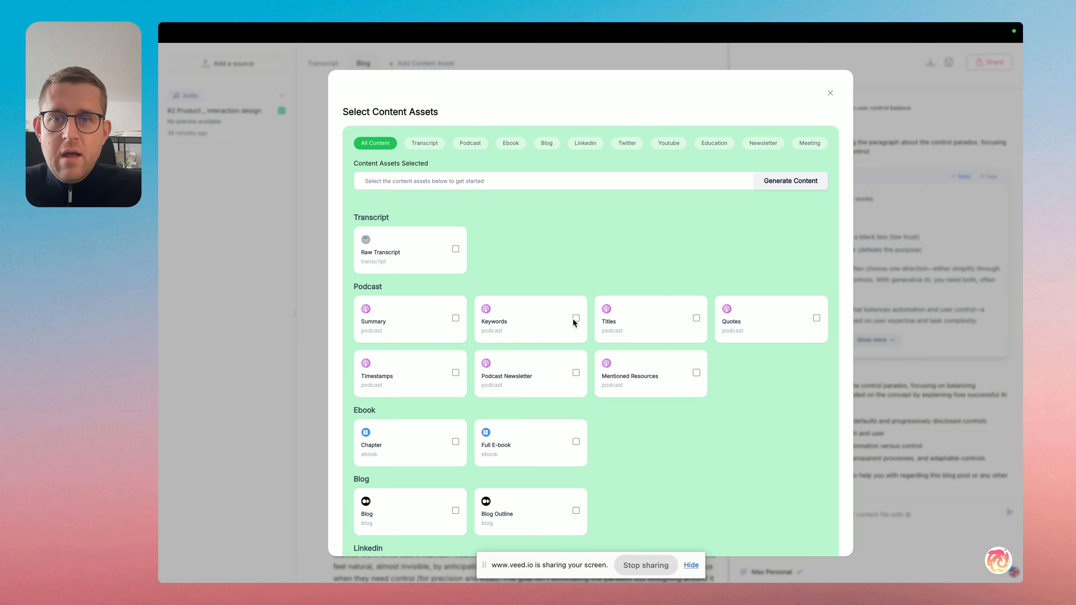
{"action": "scroll", "coordinate": [585, 273], "scroll_direction": "down", "scroll_amount": 6}
{"action": "scroll", "coordinate": [586, 276], "scroll_direction": "down", "scroll_amount": 5}
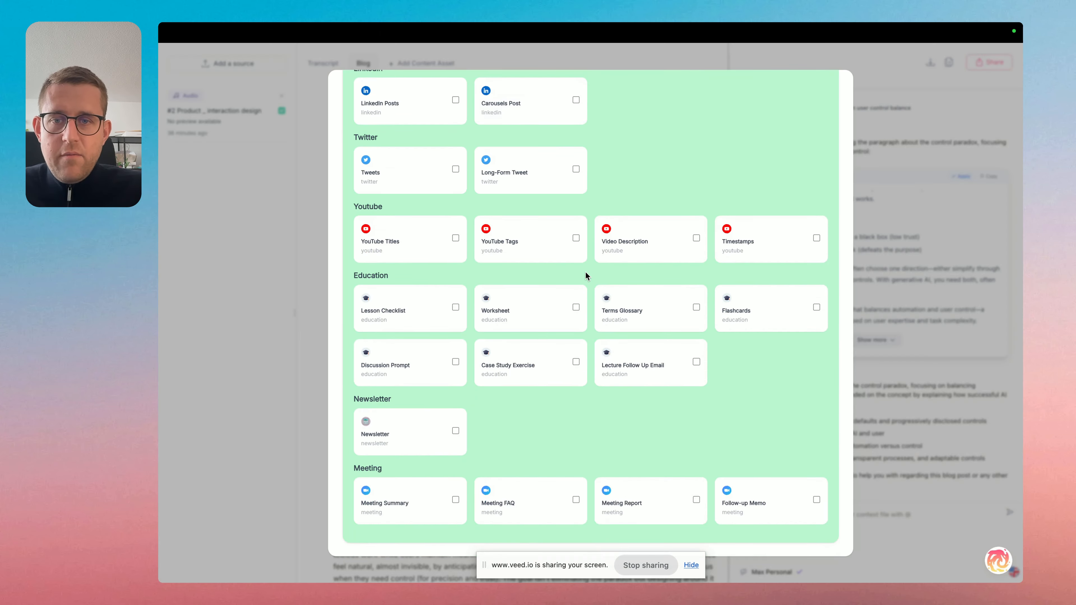
{"action": "scroll", "coordinate": [498, 351], "scroll_direction": "up", "scroll_amount": 2}
{"action": "scroll", "coordinate": [498, 351], "scroll_direction": "up", "scroll_amount": 5}
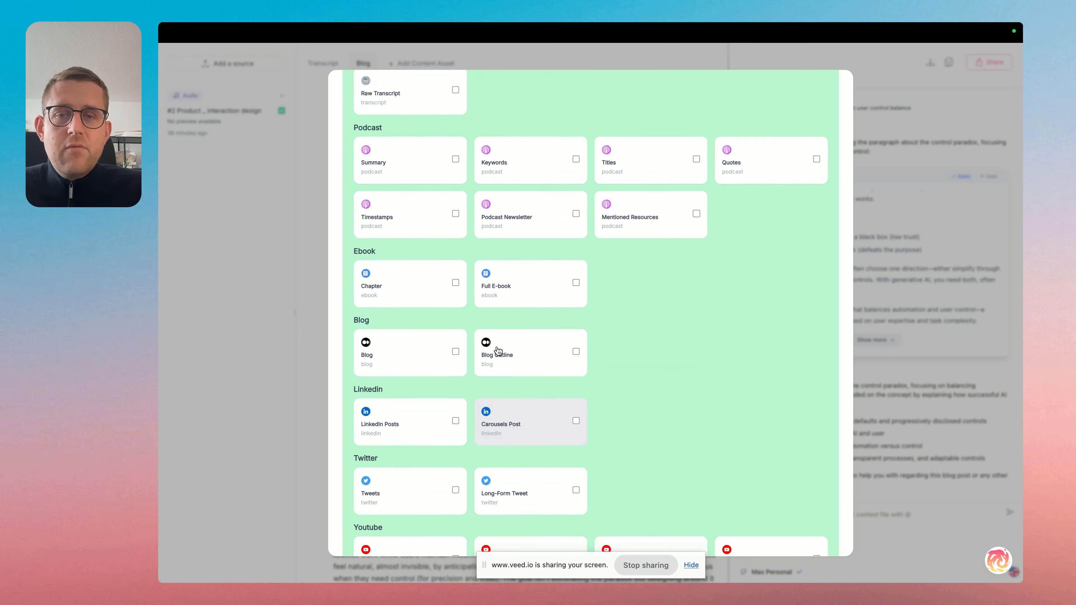
{"action": "scroll", "coordinate": [492, 387], "scroll_direction": "down", "scroll_amount": 2}
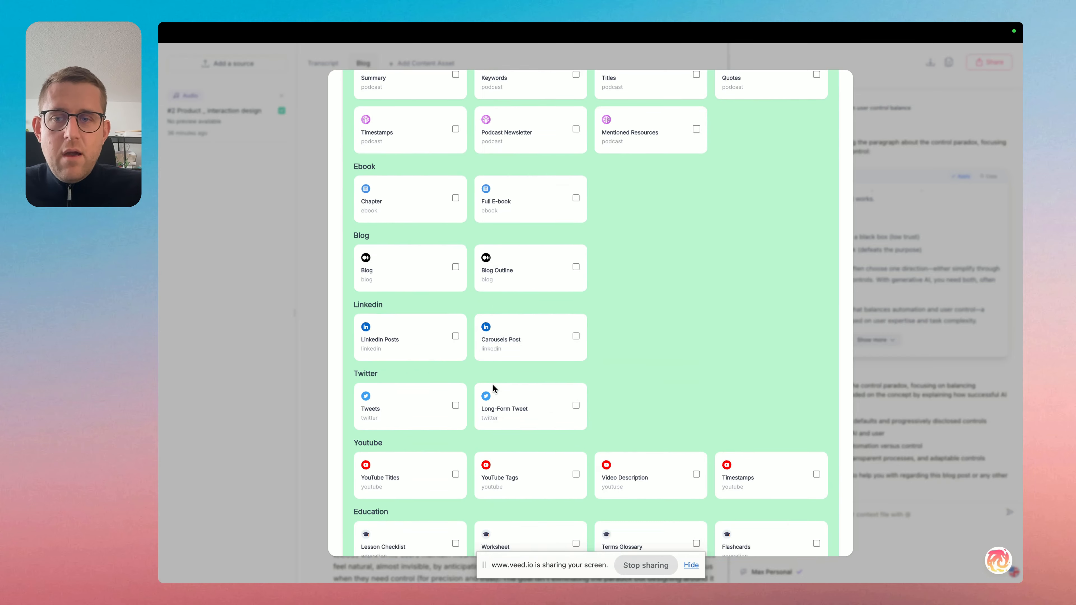
{"action": "left_click", "coordinate": [423, 409]}
{"action": "left_click", "coordinate": [423, 327]}
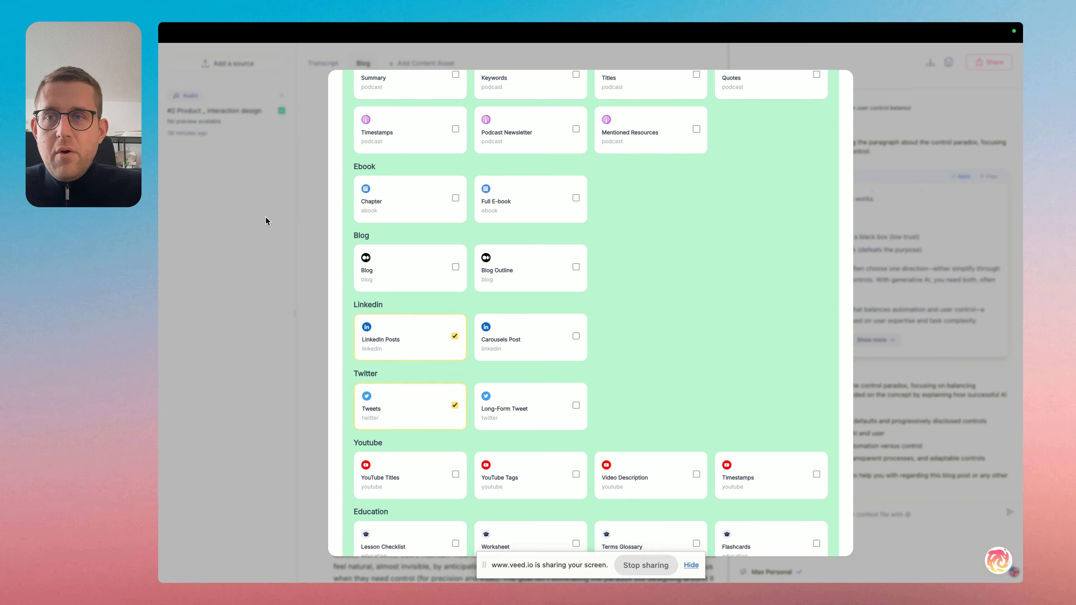
{"action": "scroll", "coordinate": [625, 206], "scroll_direction": "up", "scroll_amount": 2}
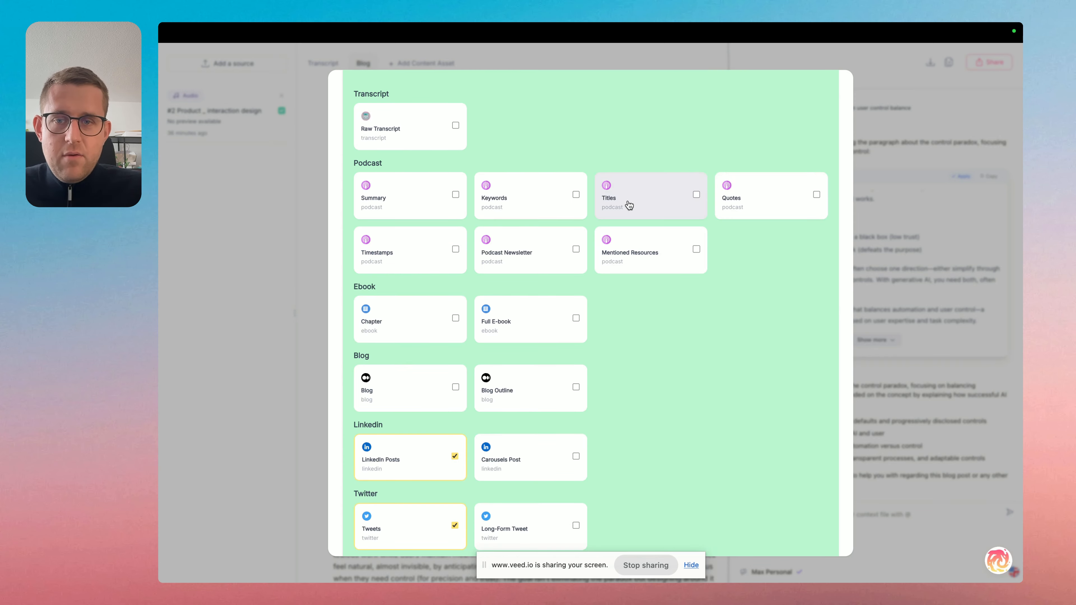
{"action": "scroll", "coordinate": [627, 201], "scroll_direction": "down", "scroll_amount": 7}
{"action": "left_click", "coordinate": [925, 225]}
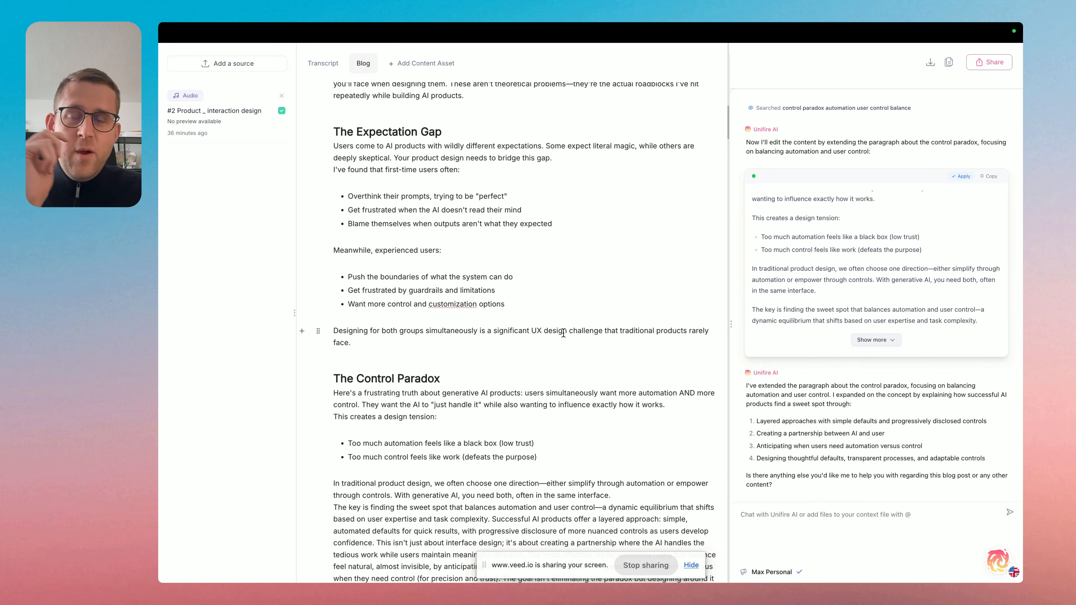
Review the blog post from its introduction through the Education Burden and Consistency Problem sections to the practical framework.
{"action": "scroll", "coordinate": [564, 335], "scroll_direction": "down", "scroll_amount": 2}
{"action": "scroll", "coordinate": [563, 332], "scroll_direction": "up", "scroll_amount": 10}
{"action": "scroll", "coordinate": [564, 333], "scroll_direction": "up", "scroll_amount": 10}
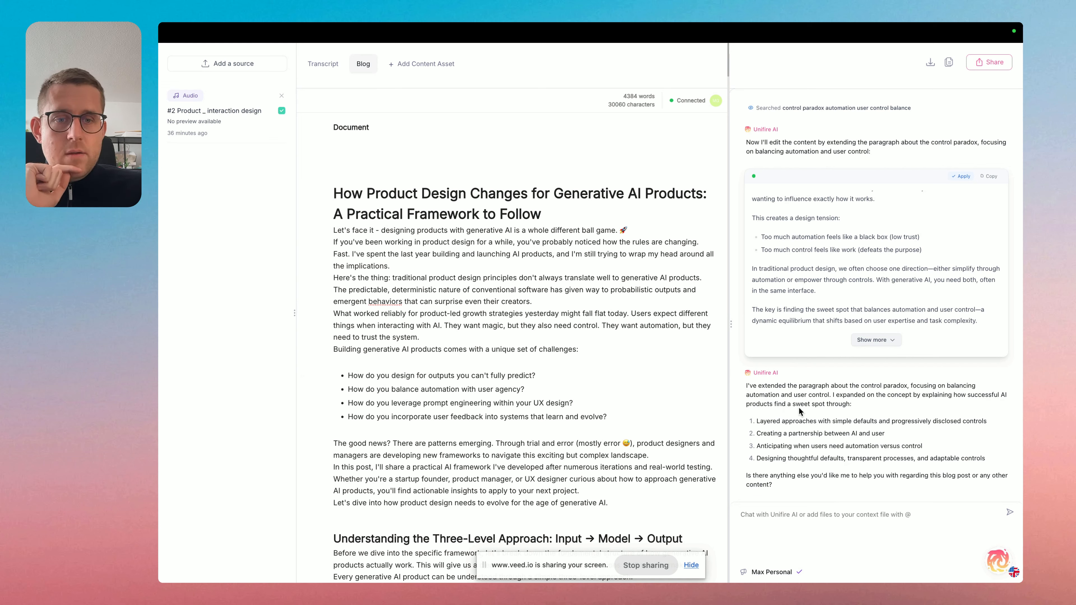
{"action": "scroll", "coordinate": [591, 341], "scroll_direction": "down", "scroll_amount": 2}
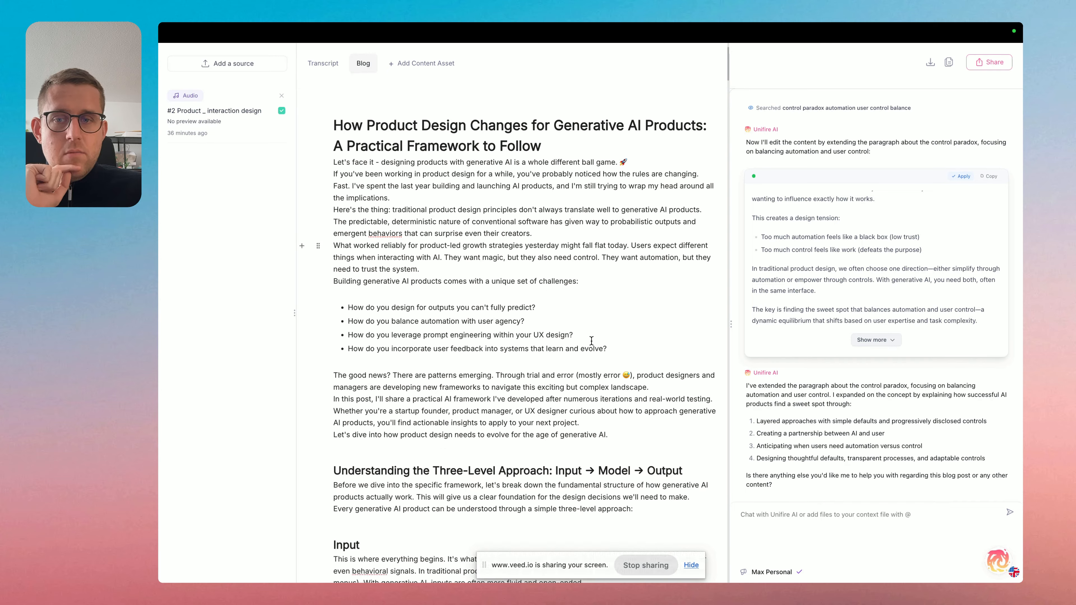
{"action": "scroll", "coordinate": [592, 341], "scroll_direction": "down", "scroll_amount": 20}
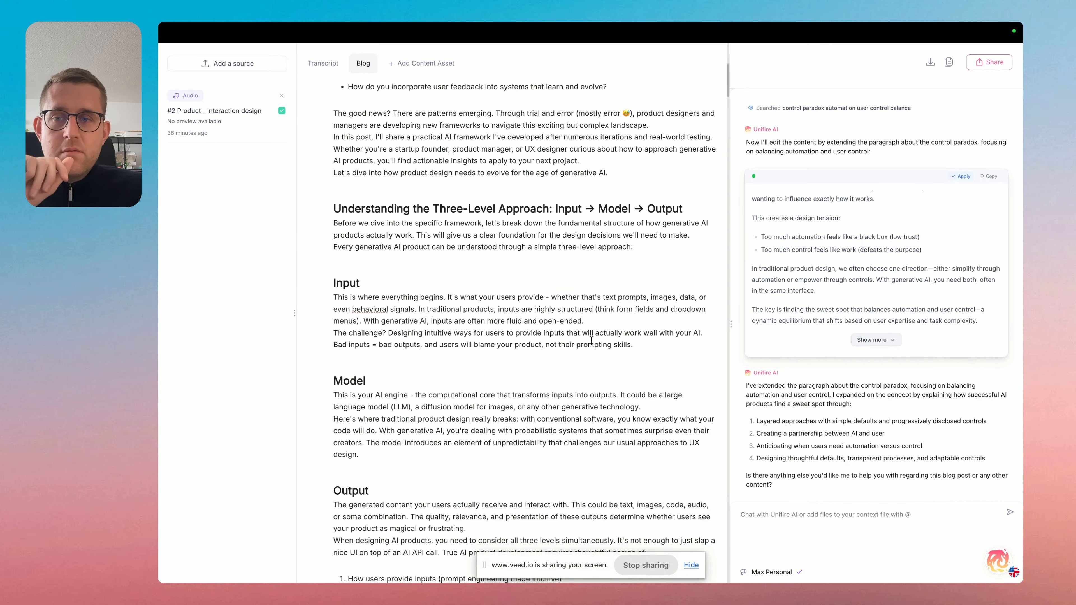
{"action": "scroll", "coordinate": [591, 341], "scroll_direction": "down", "scroll_amount": 20}
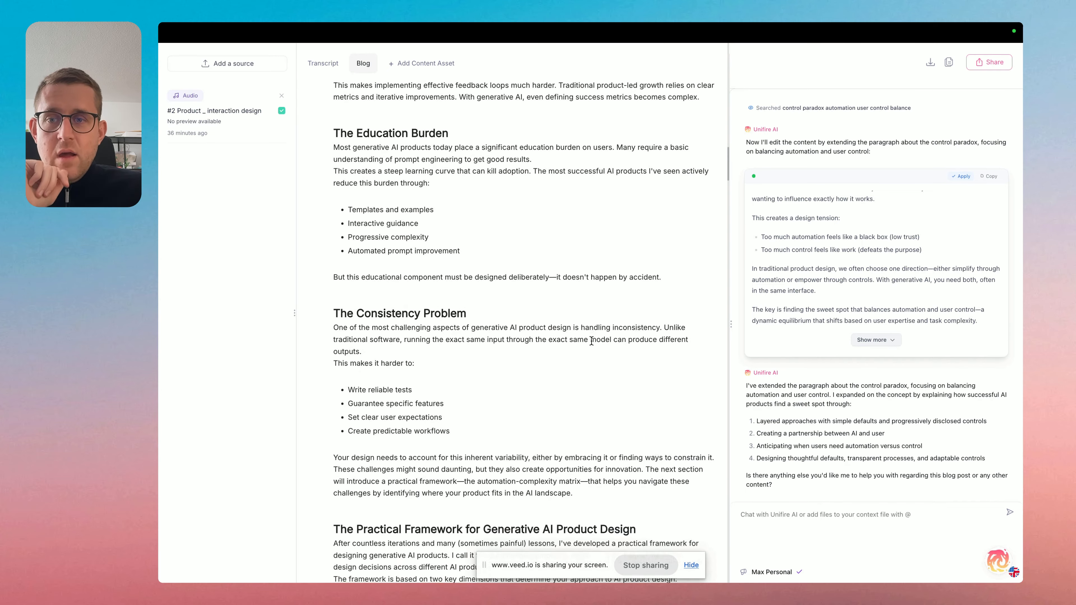
{"action": "scroll", "coordinate": [591, 341], "scroll_direction": "up", "scroll_amount": 2}
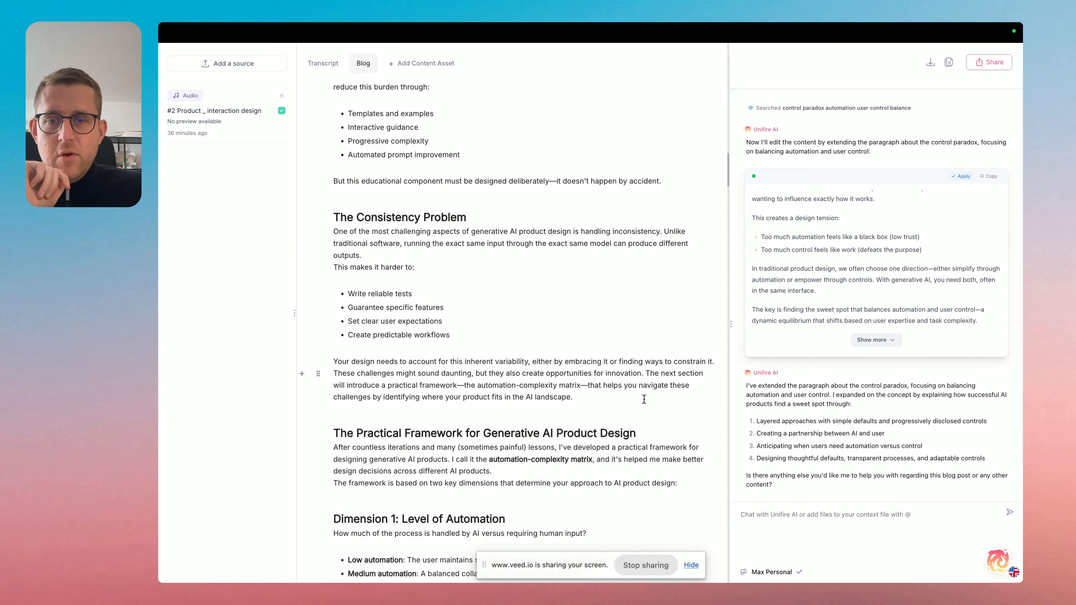
{"action": "left_click_drag", "start_coordinate": [644, 399], "coordinate": [396, 63]}
{"action": "scroll", "coordinate": [525, 276], "scroll_direction": "up", "scroll_amount": 3}
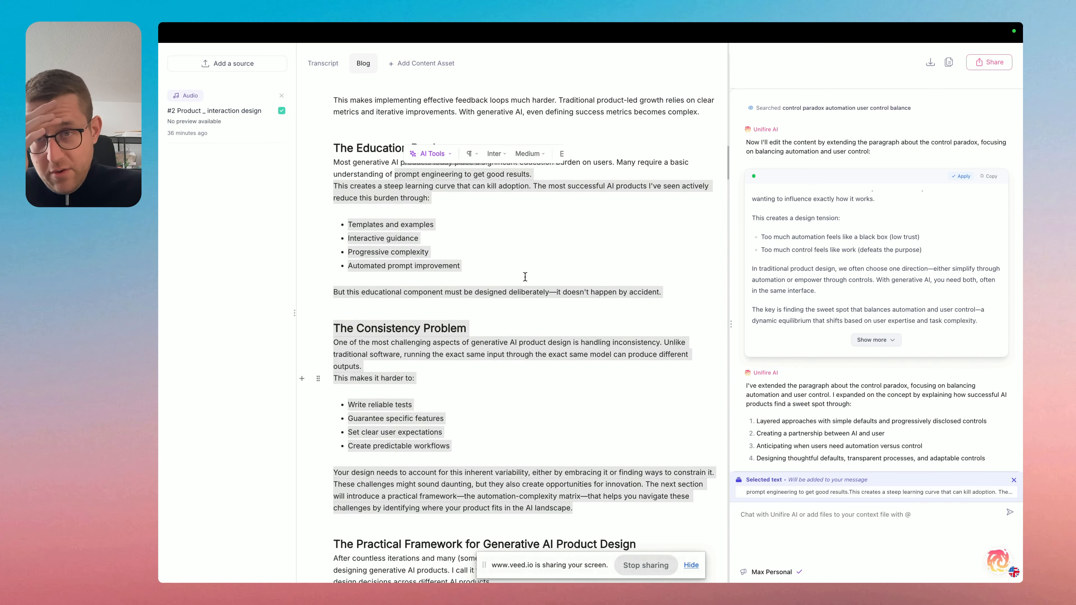
{"action": "left_click", "coordinate": [525, 277]}
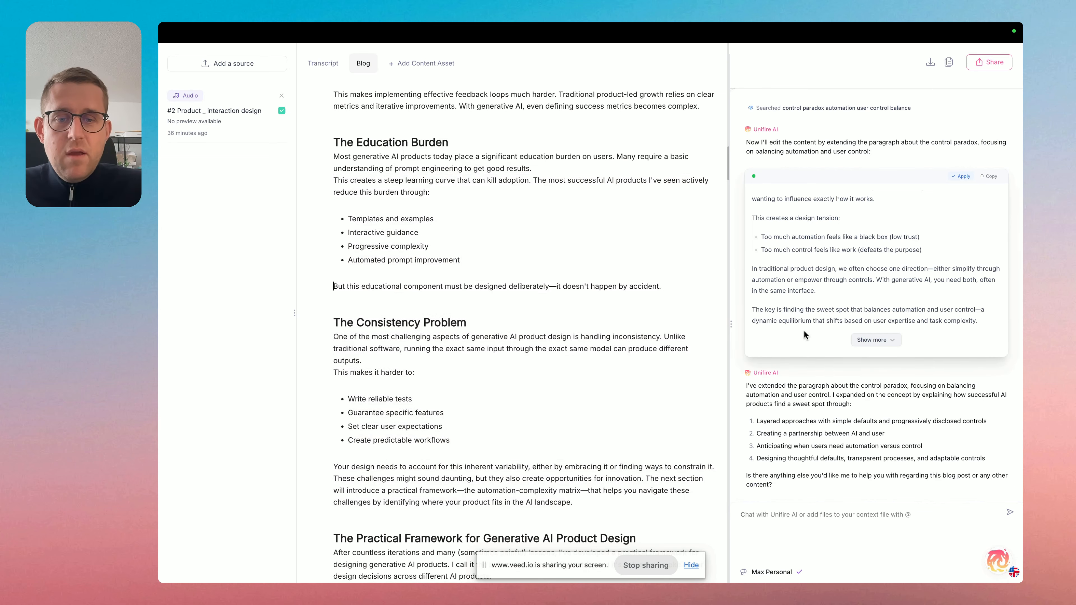